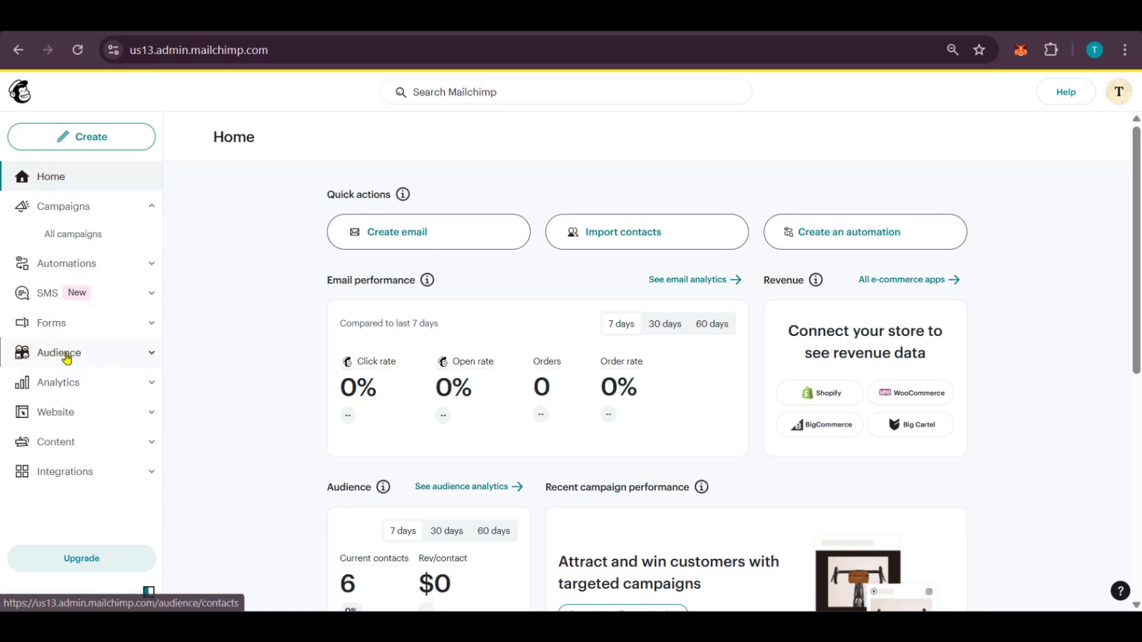
# Open the Surveys page of the Audience section
pyautogui.click(148, 354)
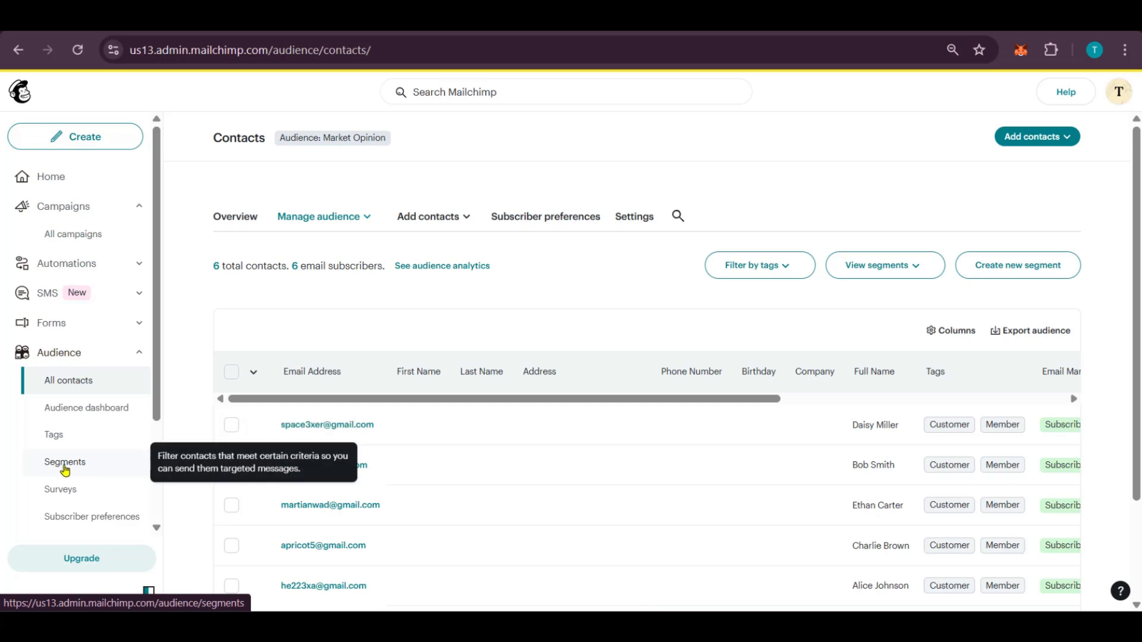
pyautogui.click(69, 494)
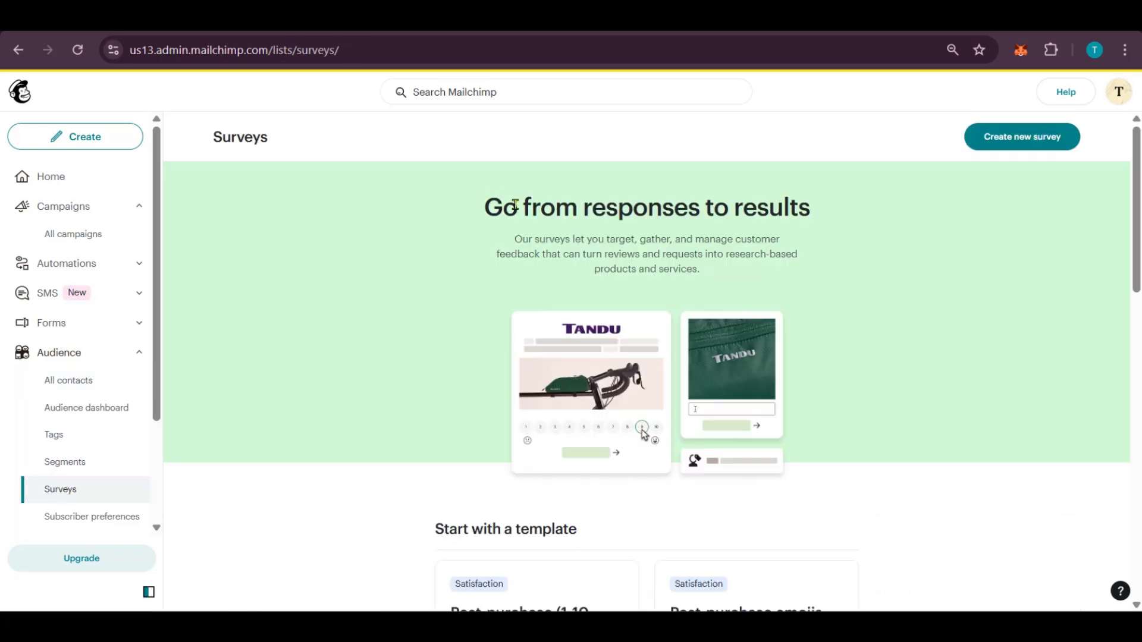
# Look through the ready-made survey templates offered on the Surveys page
pyautogui.scroll(-5, 712, 253)
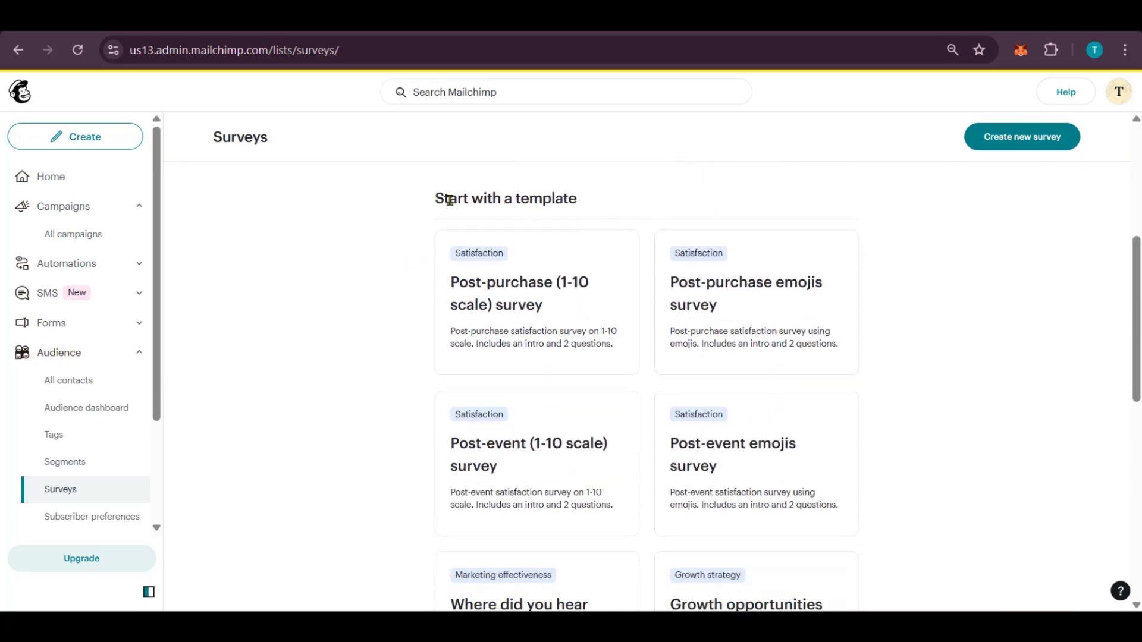
pyautogui.scroll(-1, 473, 250)
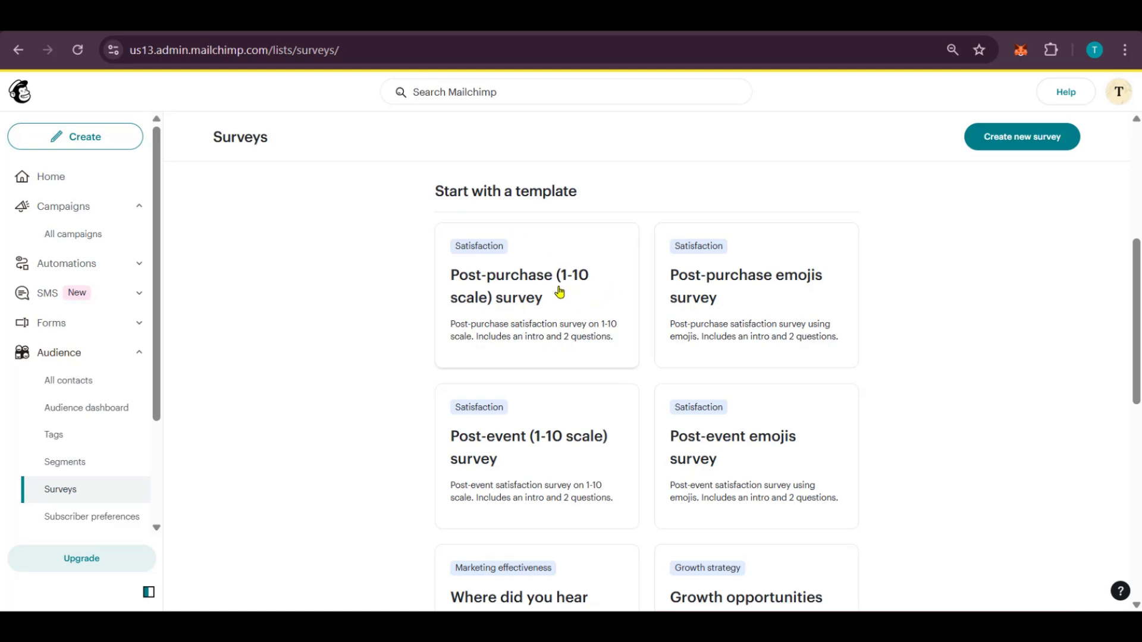
pyautogui.scroll(-1, 568, 393)
pyautogui.scroll(3, 568, 393)
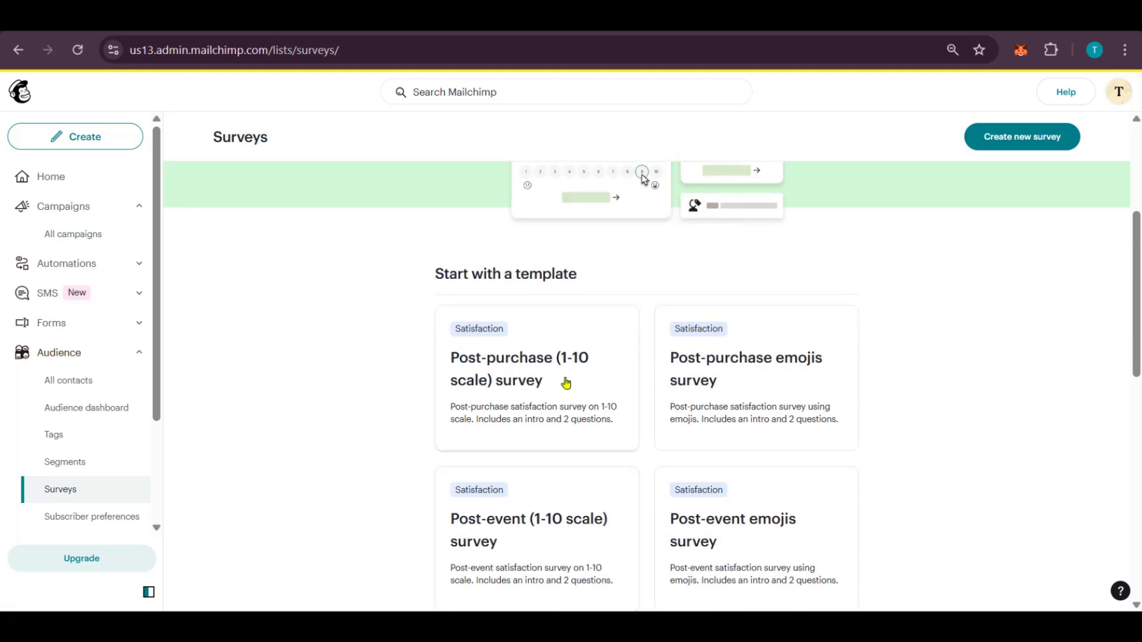
pyautogui.scroll(-1, 566, 384)
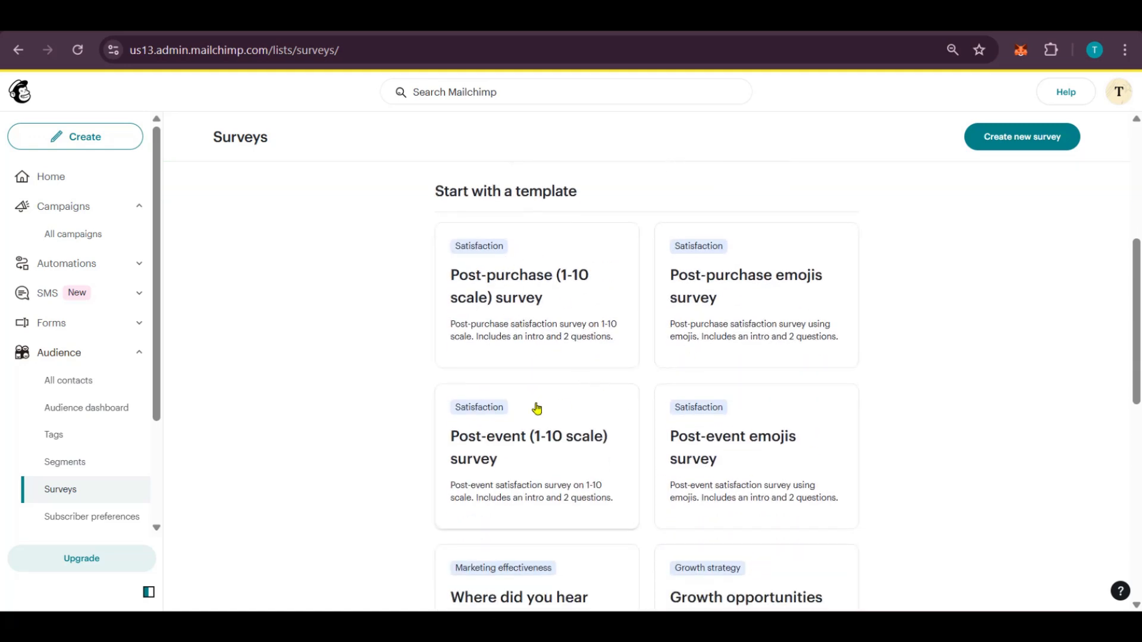
pyautogui.scroll(2, 763, 304)
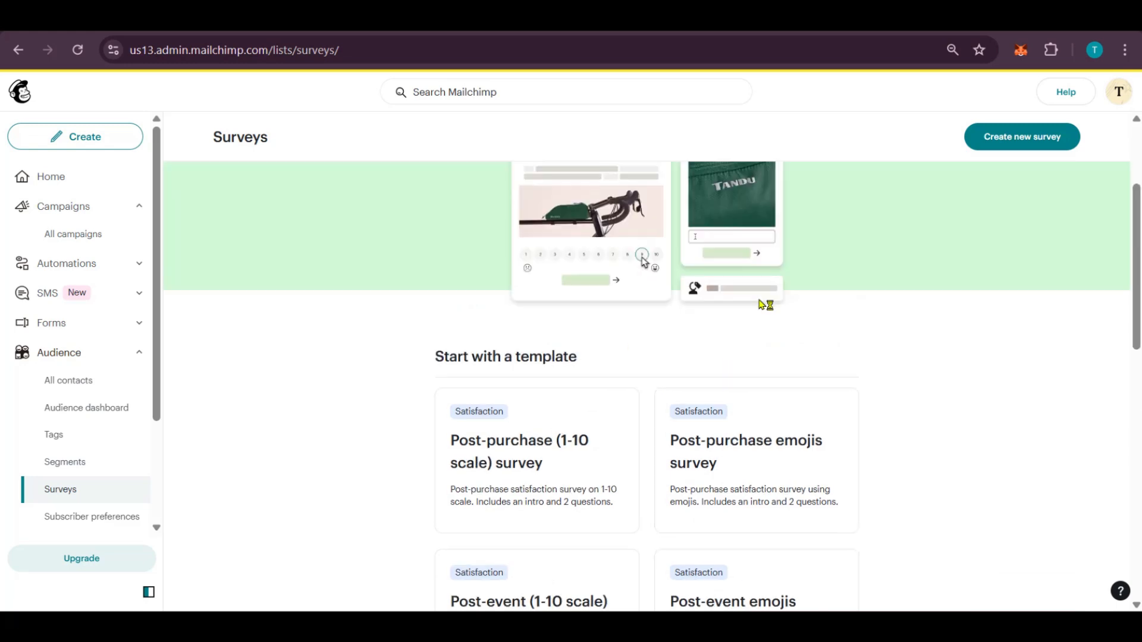
pyautogui.scroll(1, 762, 305)
pyautogui.scroll(-1, 579, 272)
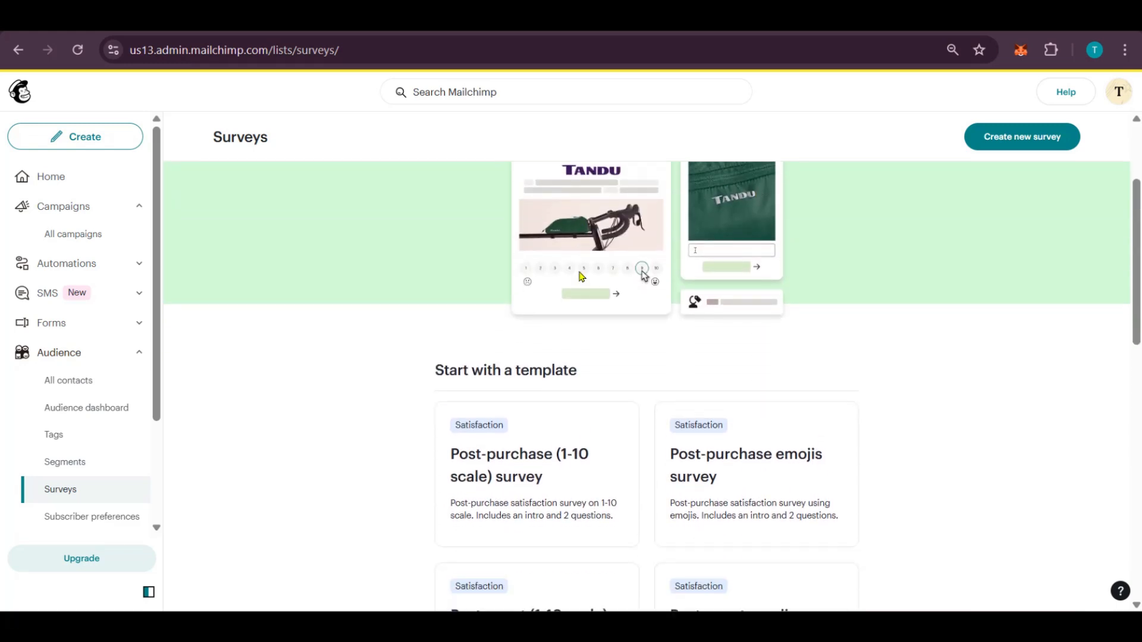
pyautogui.scroll(-2, 582, 277)
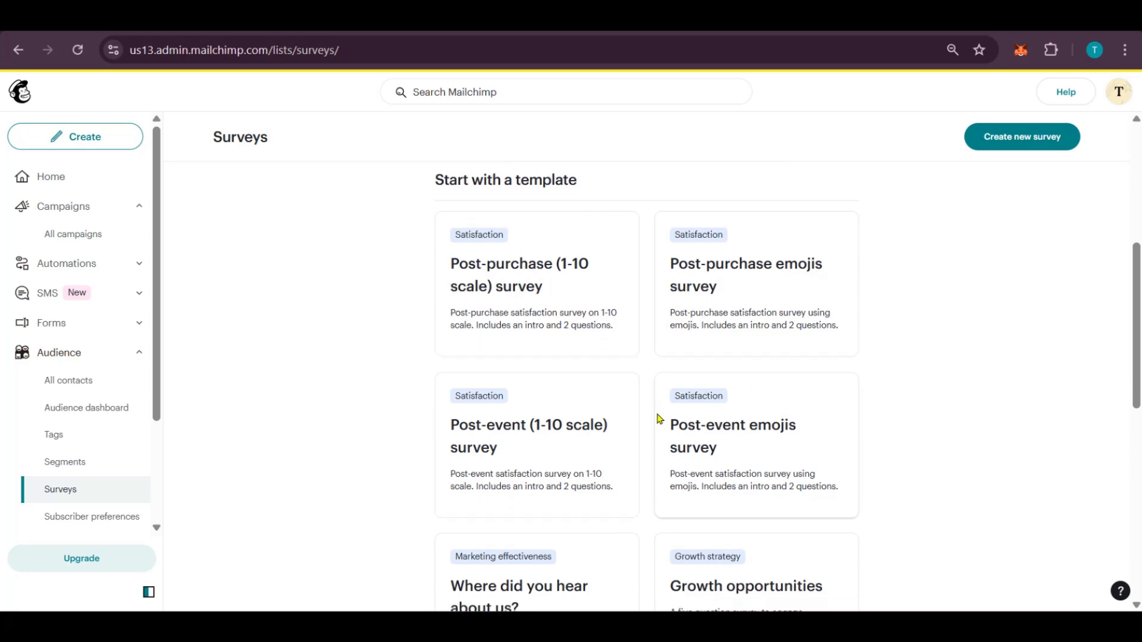
pyautogui.scroll(-2, 660, 419)
pyautogui.scroll(4, 659, 418)
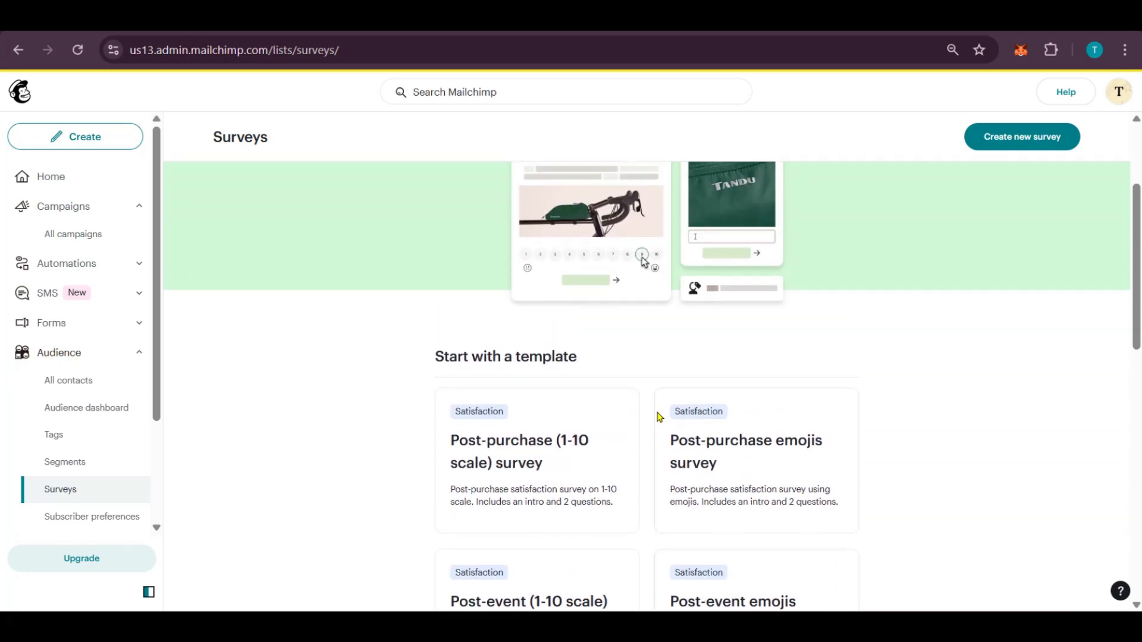
# Set up a new survey named "Product feedback" for the Market Opinion audience
pyautogui.click(1010, 140)
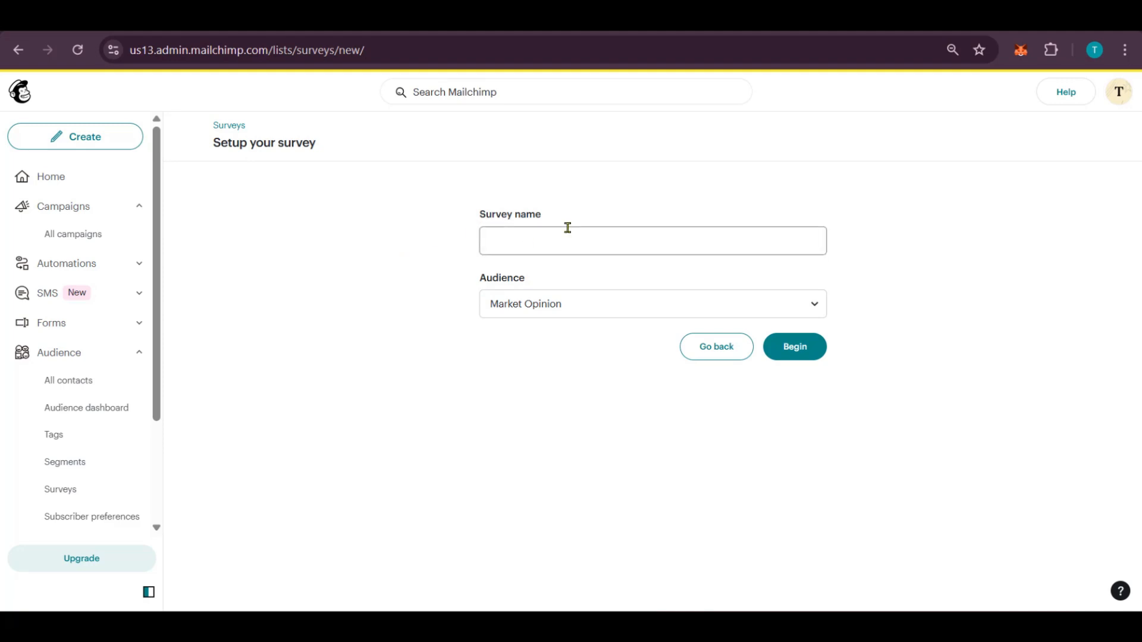
pyautogui.click(523, 245)
pyautogui.write('Product feedback')
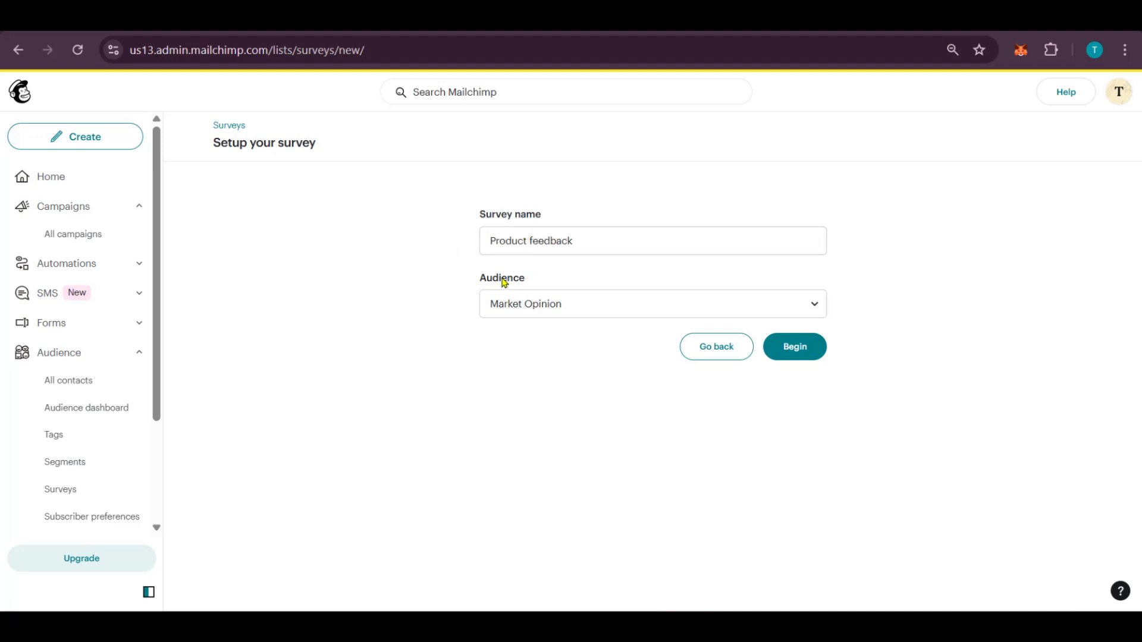
pyautogui.click(580, 309)
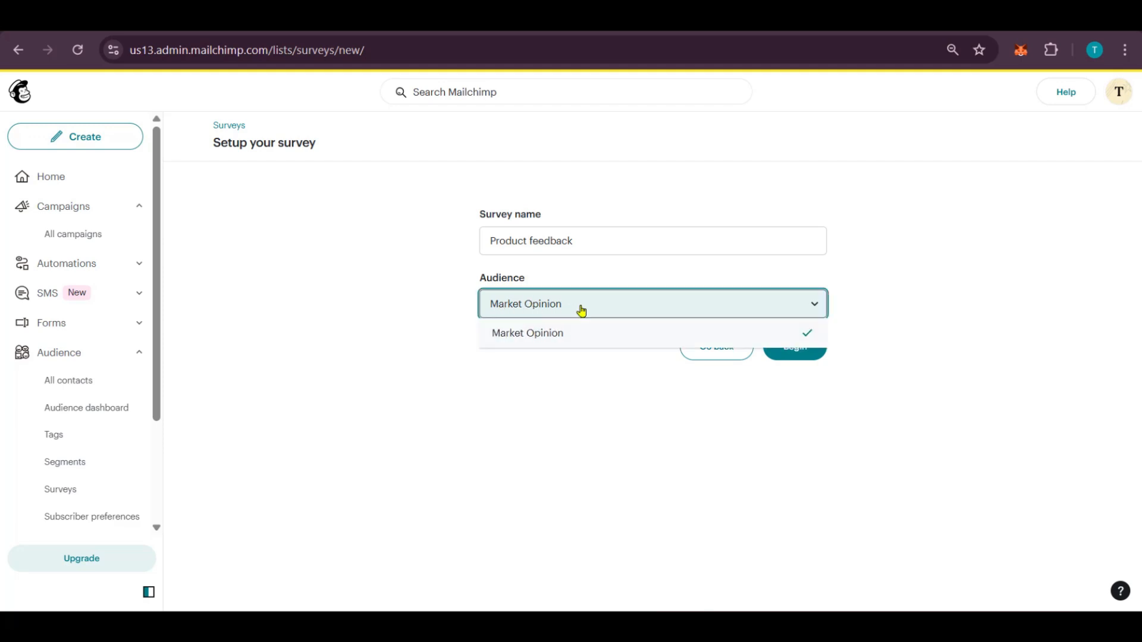
pyautogui.click(529, 337)
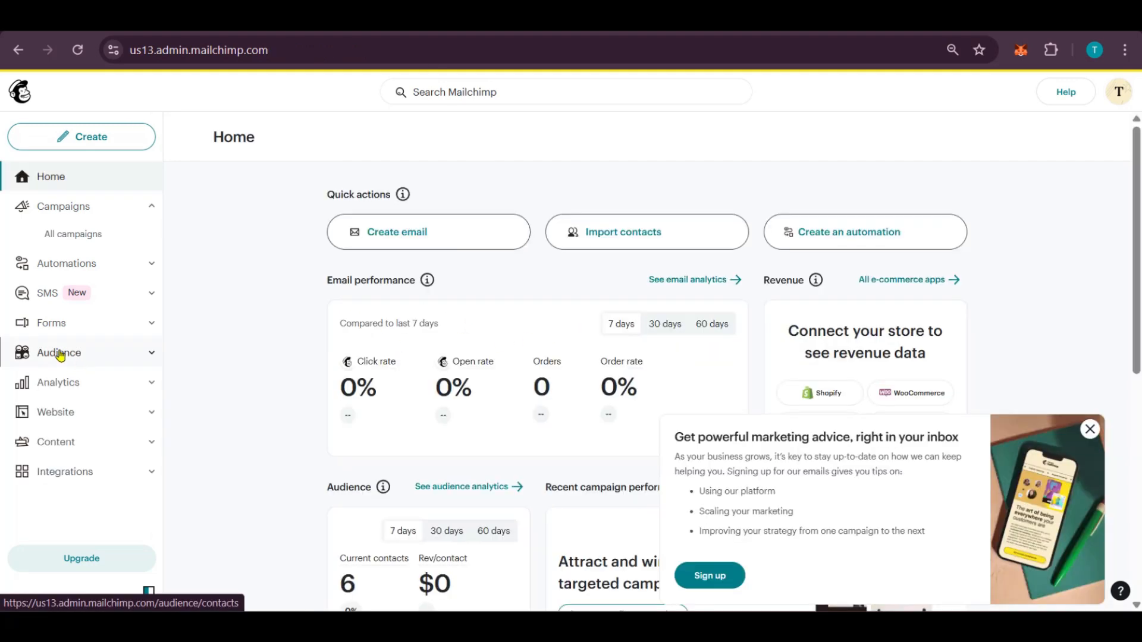
# View the Market Opinion audience's settings and open the page for managing audiences
pyautogui.click(146, 354)
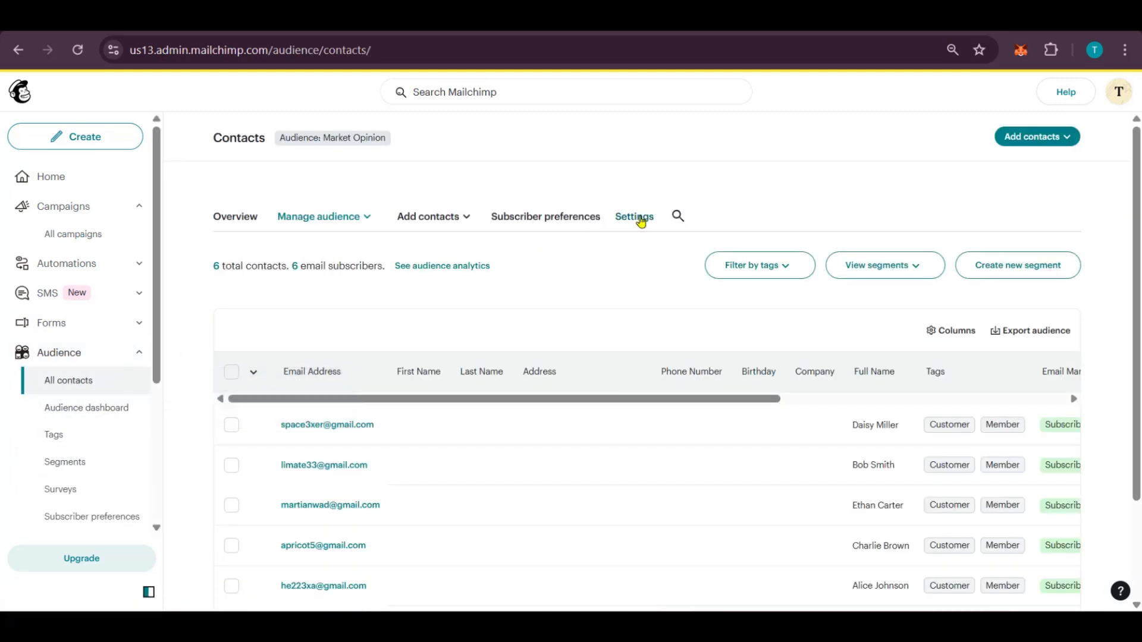
pyautogui.click(641, 220)
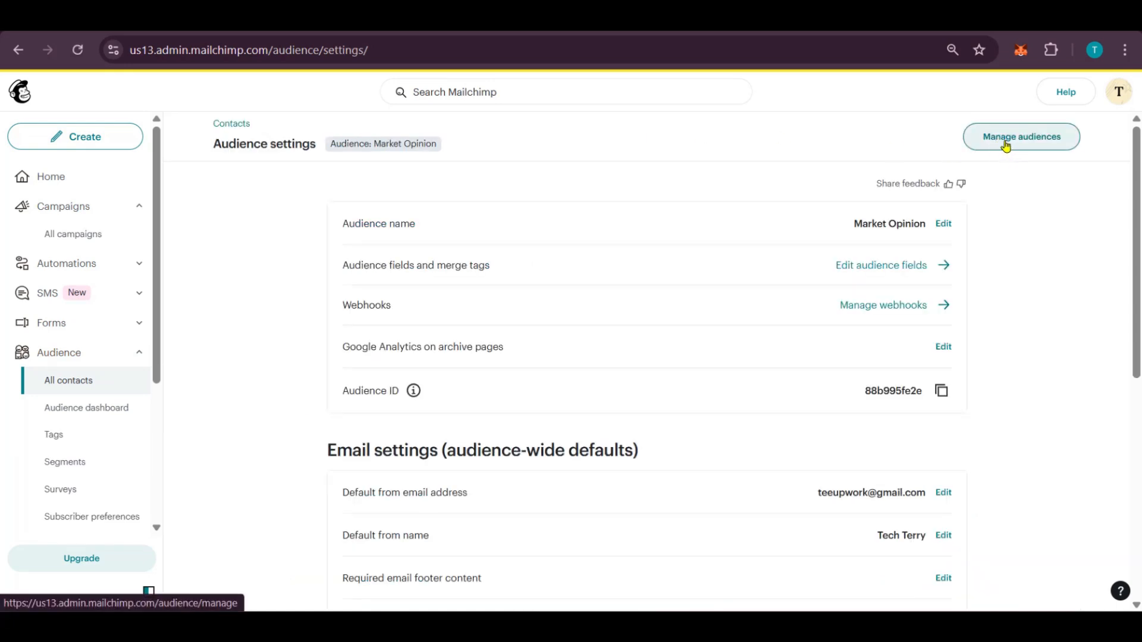
pyautogui.click(1005, 143)
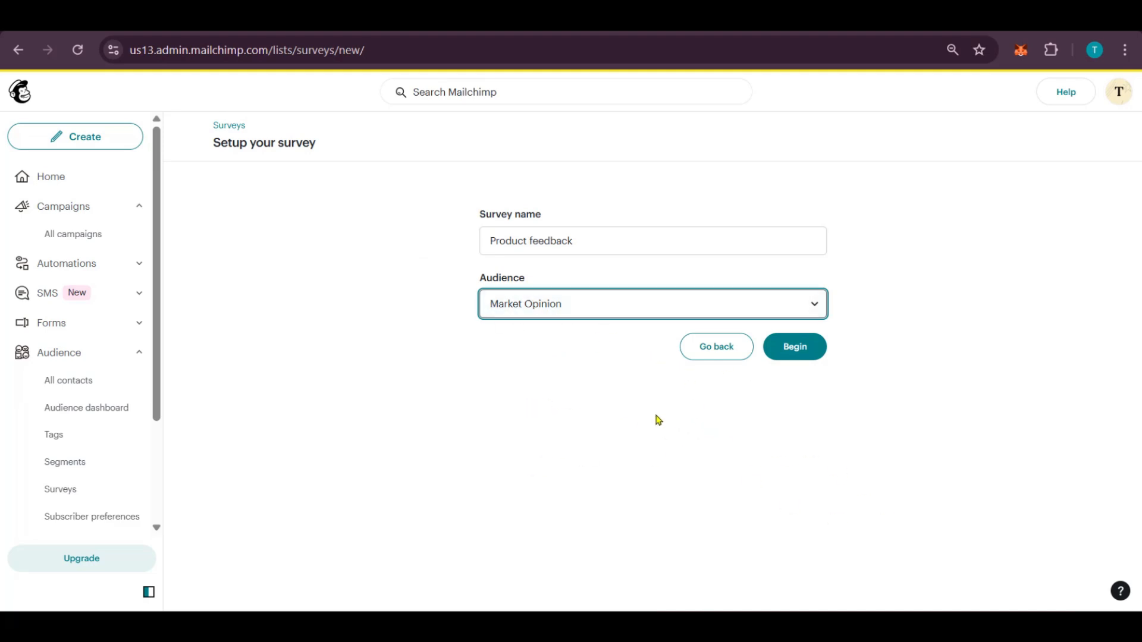
# Begin building the Product feedback survey and add an Introduction section of the text introduction type
pyautogui.click(794, 350)
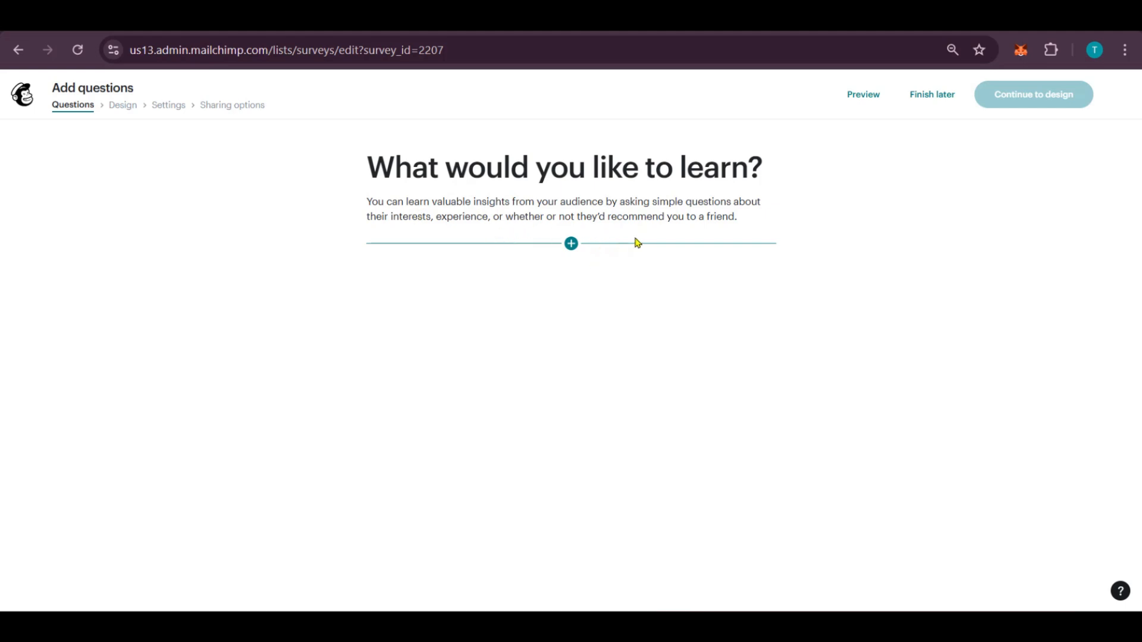
pyautogui.click(571, 244)
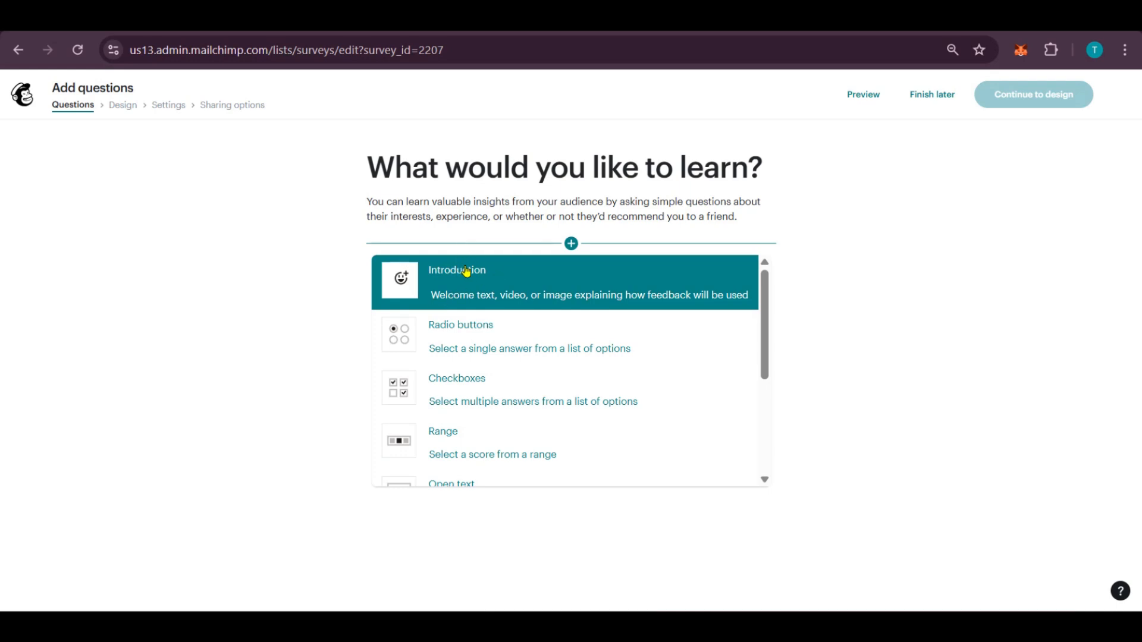
pyautogui.click(482, 276)
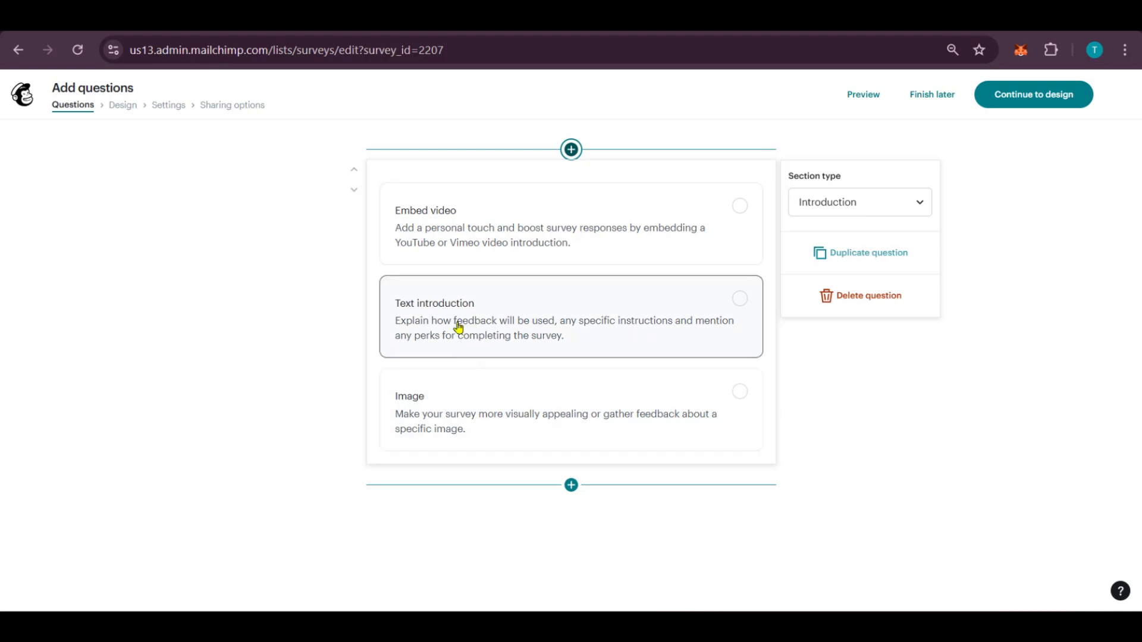
pyautogui.click(626, 311)
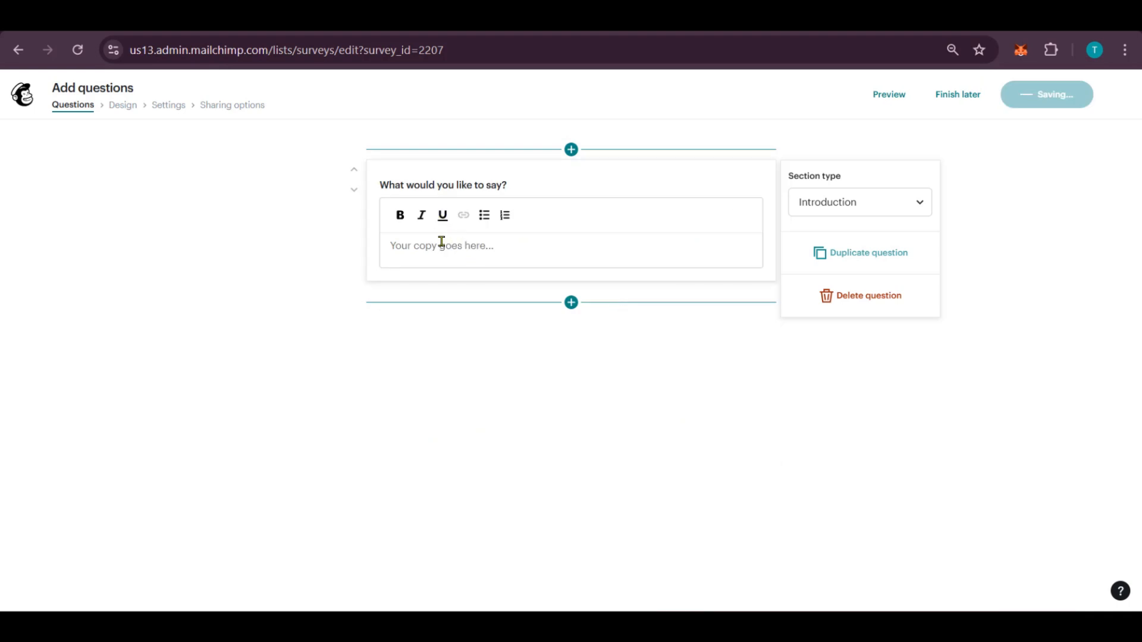
# Write "Welcome to our Time Glass Wrist Piece Survey" as the introduction in bold, keeping Introduction as the section type
pyautogui.click(396, 241)
pyautogui.write('Welcome to our Time Glass Wrist Piece Survey')
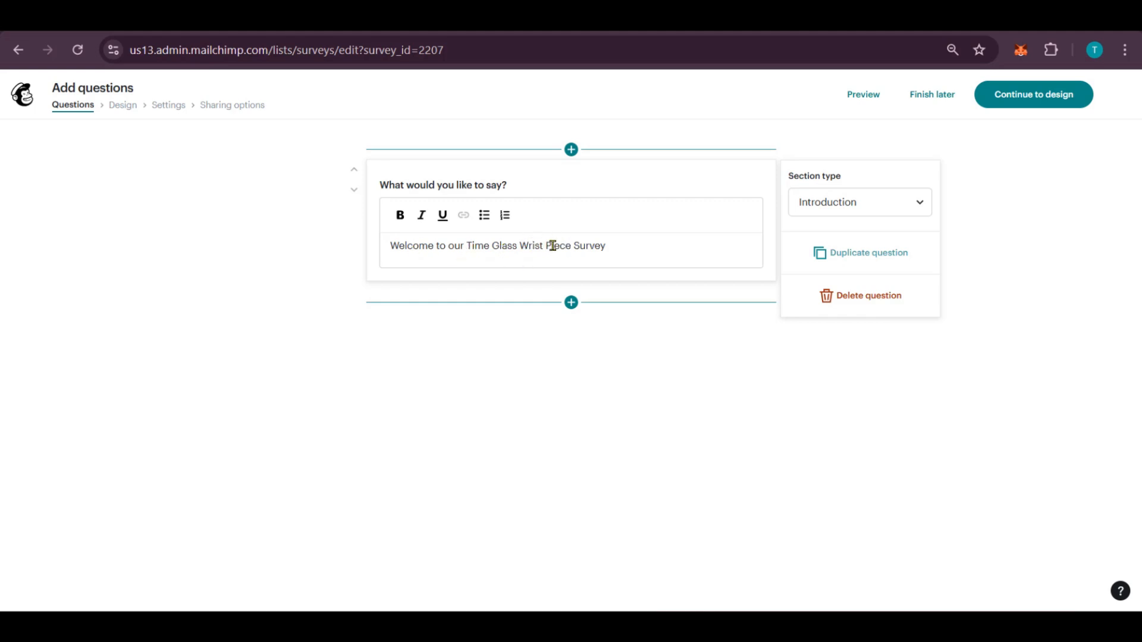
pyautogui.moveTo(606, 246); pyautogui.dragTo(384, 235)
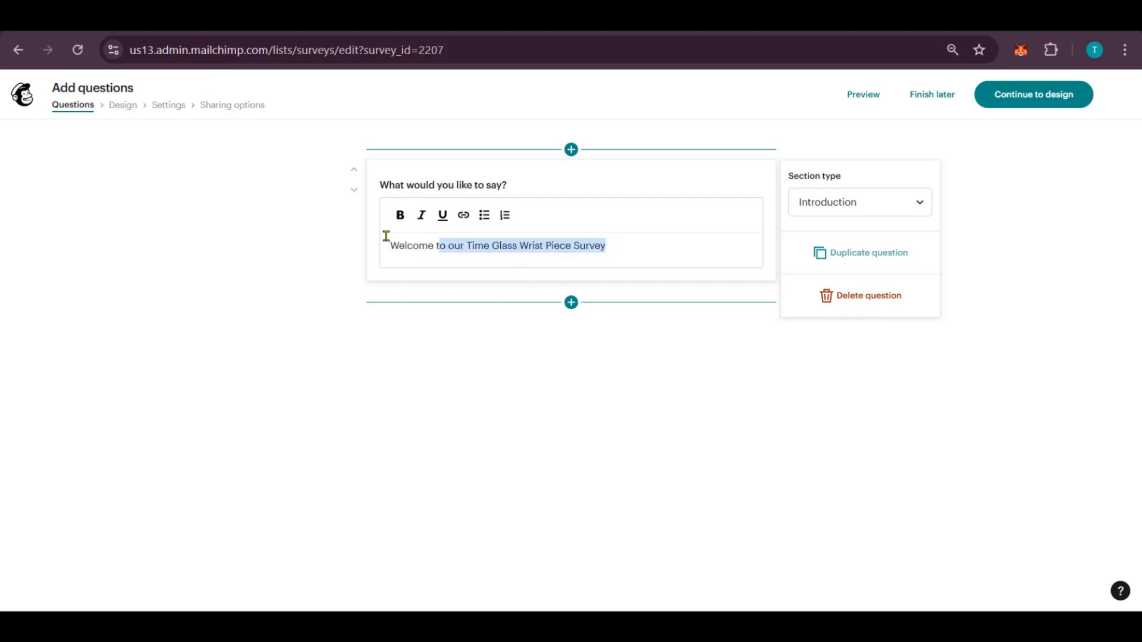
pyautogui.click(400, 215)
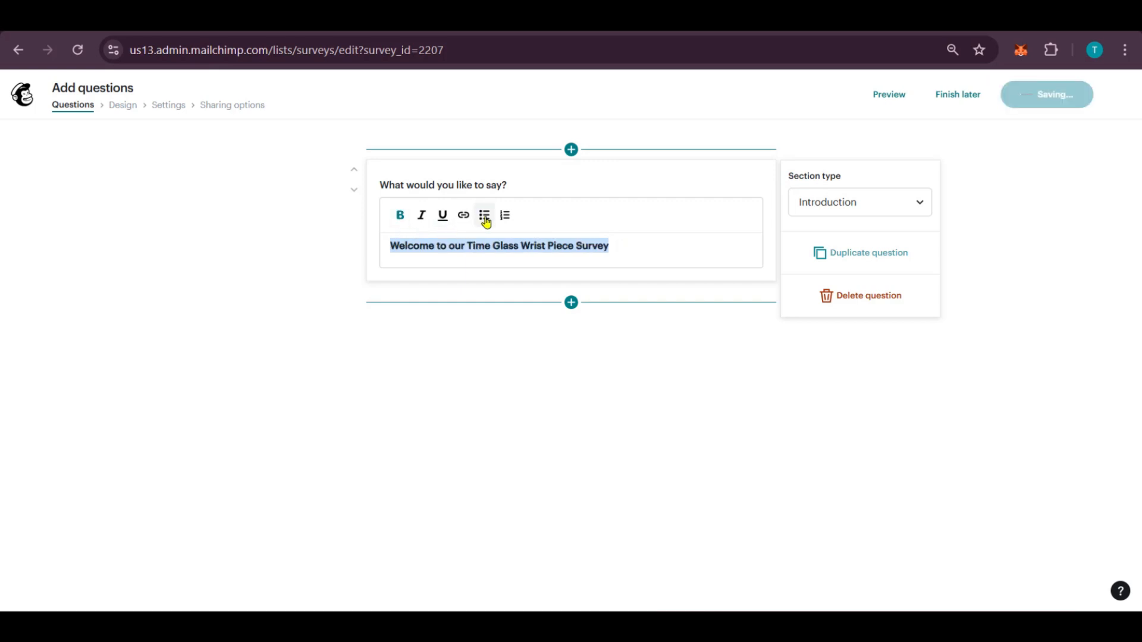
pyautogui.click(818, 211)
pyautogui.click(837, 235)
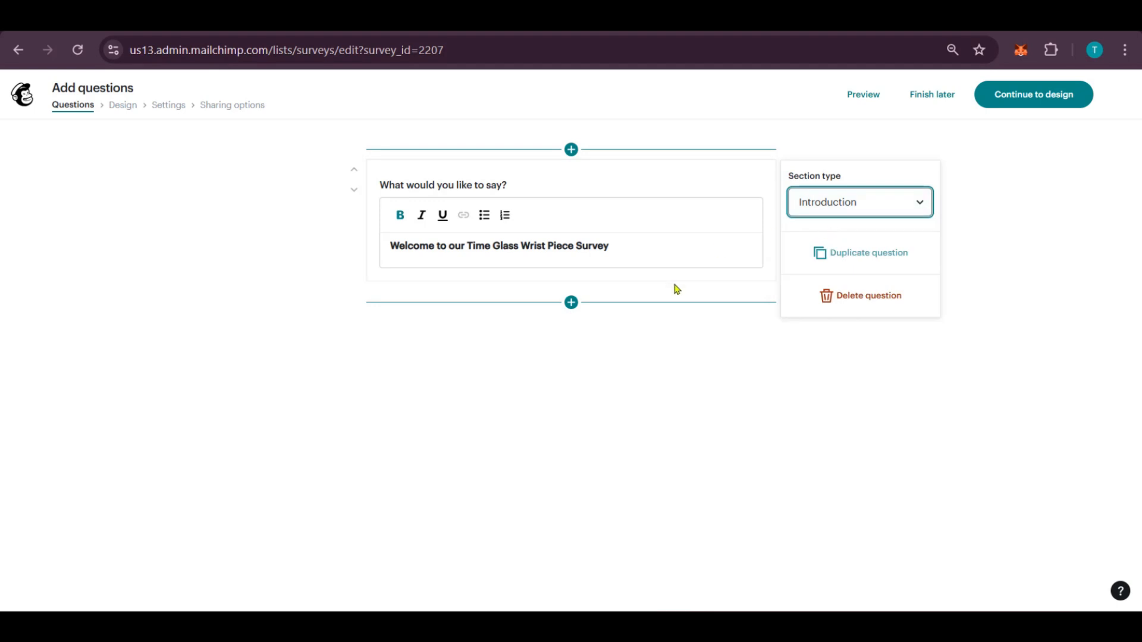
# End the welcome sentence with a period and add "Help us improve our product by providing your honest feedback."
pyautogui.click(631, 247)
pyautogui.write('.')
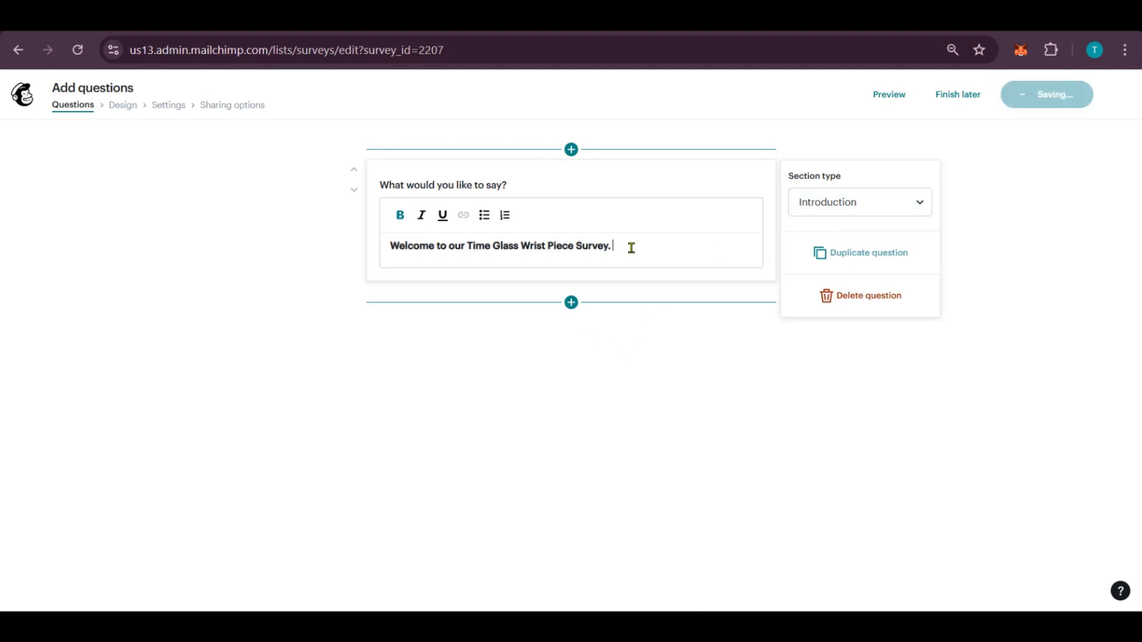
pyautogui.write('Help us improve our product by providing your honest feedback.')
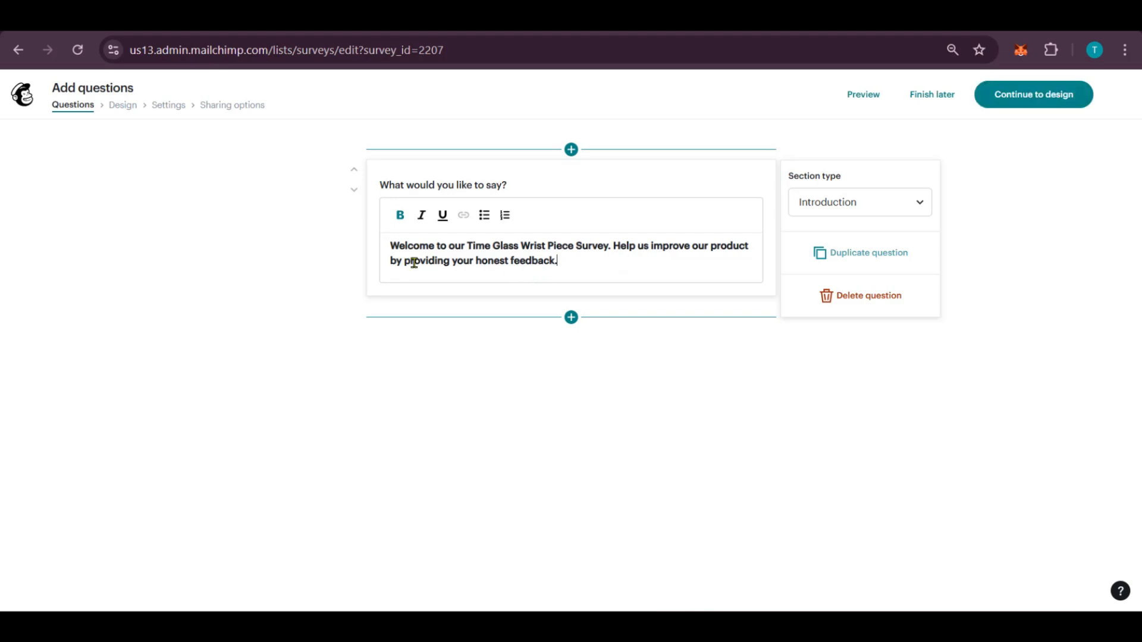
# Review the available question types and add an Email question below the introduction
pyautogui.click(571, 317)
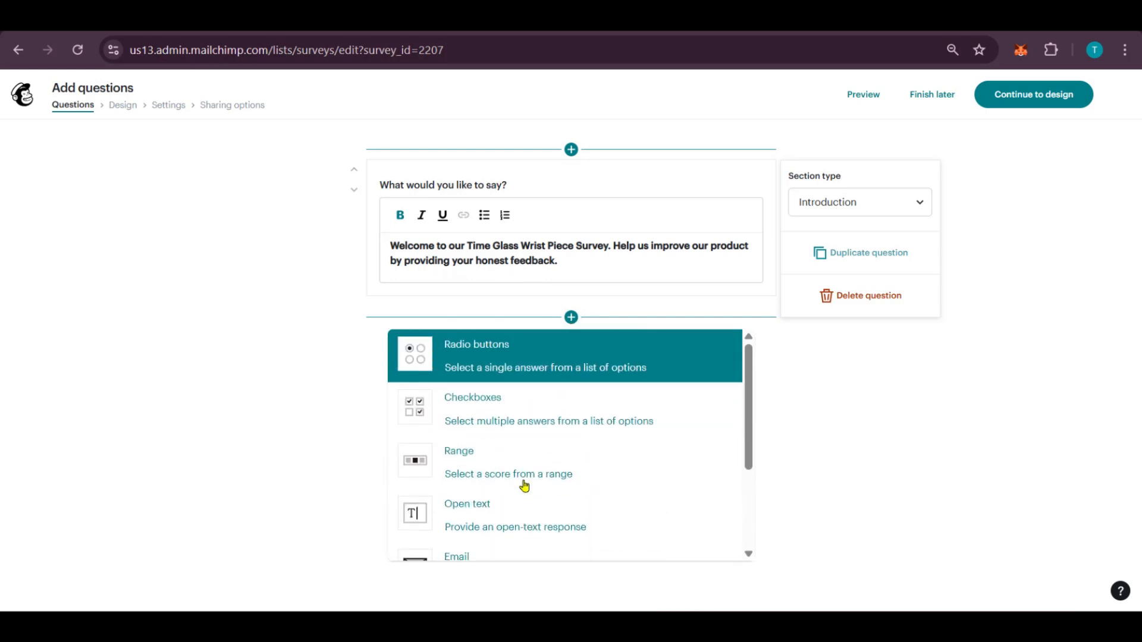
pyautogui.scroll(-3, 437, 394)
pyautogui.scroll(5, 581, 433)
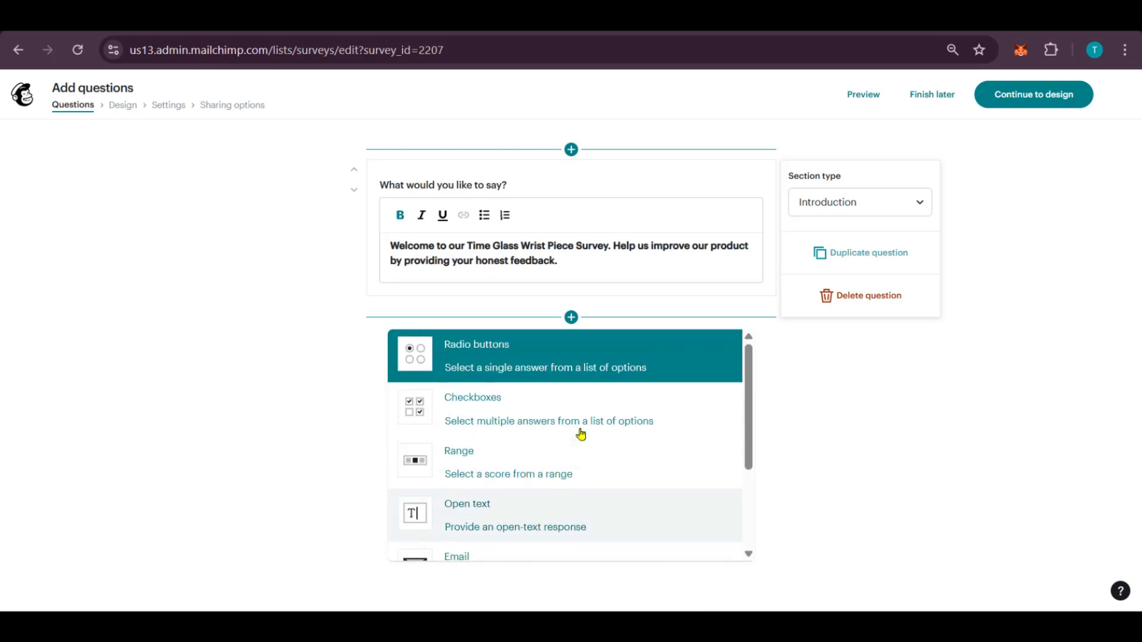
pyautogui.scroll(-5, 497, 479)
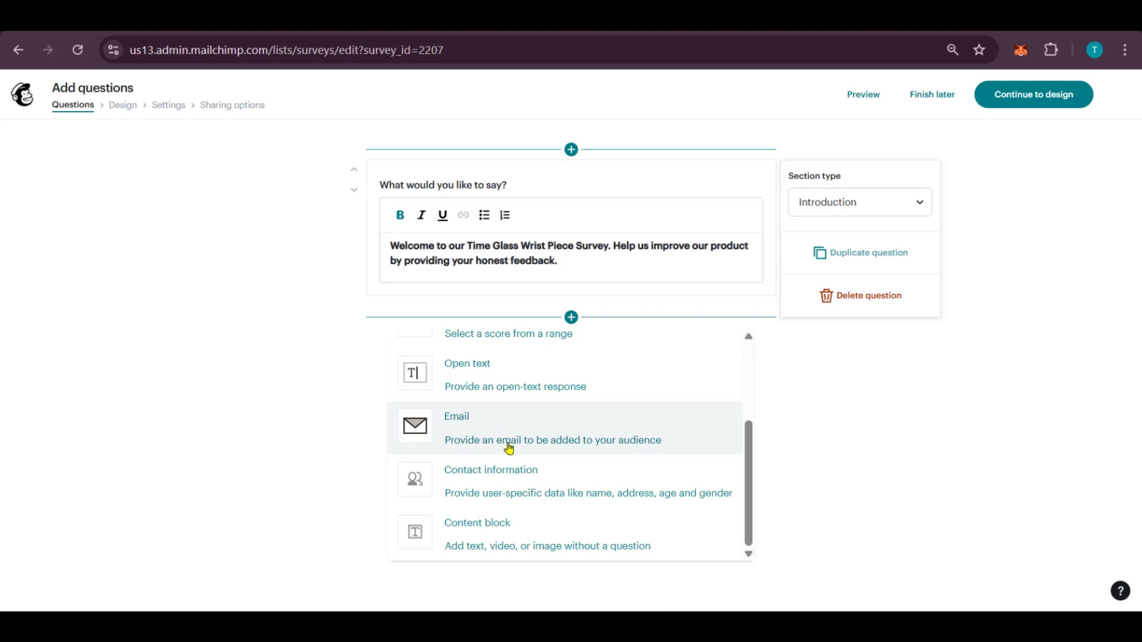
pyautogui.click(547, 443)
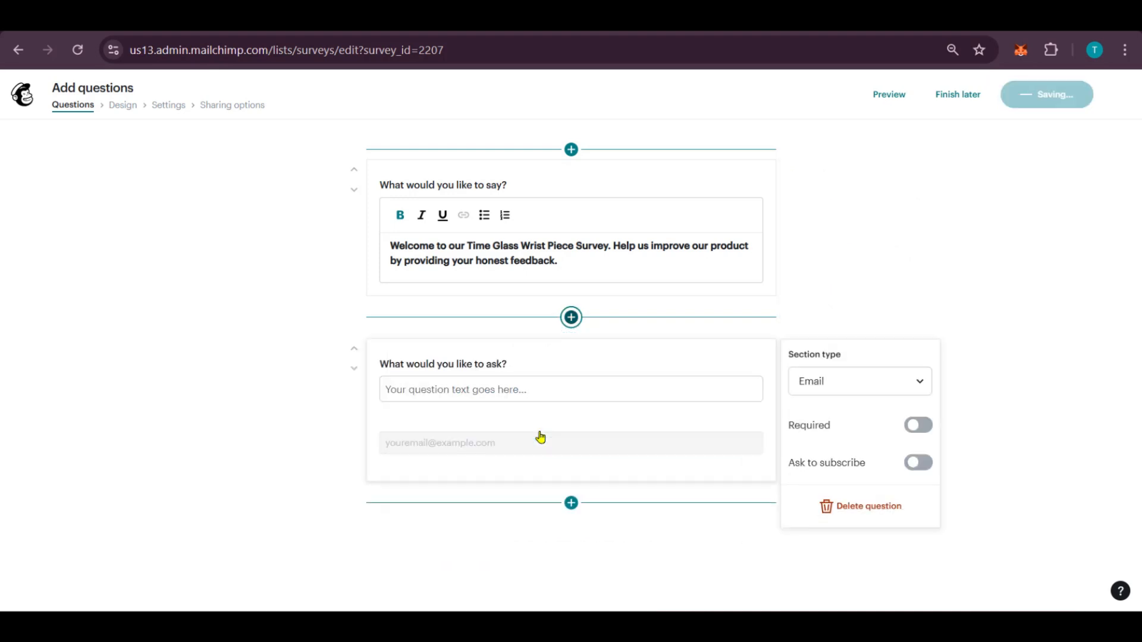
# Enter "Email:" as the email question's text and make the question required
pyautogui.click(397, 388)
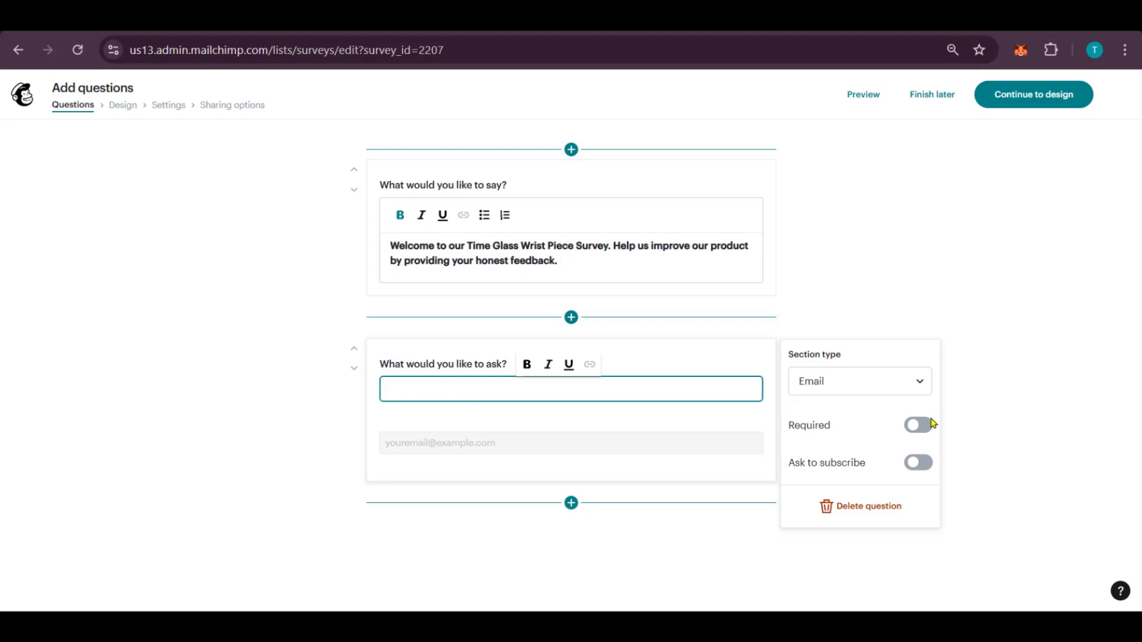
pyautogui.write('Emai')
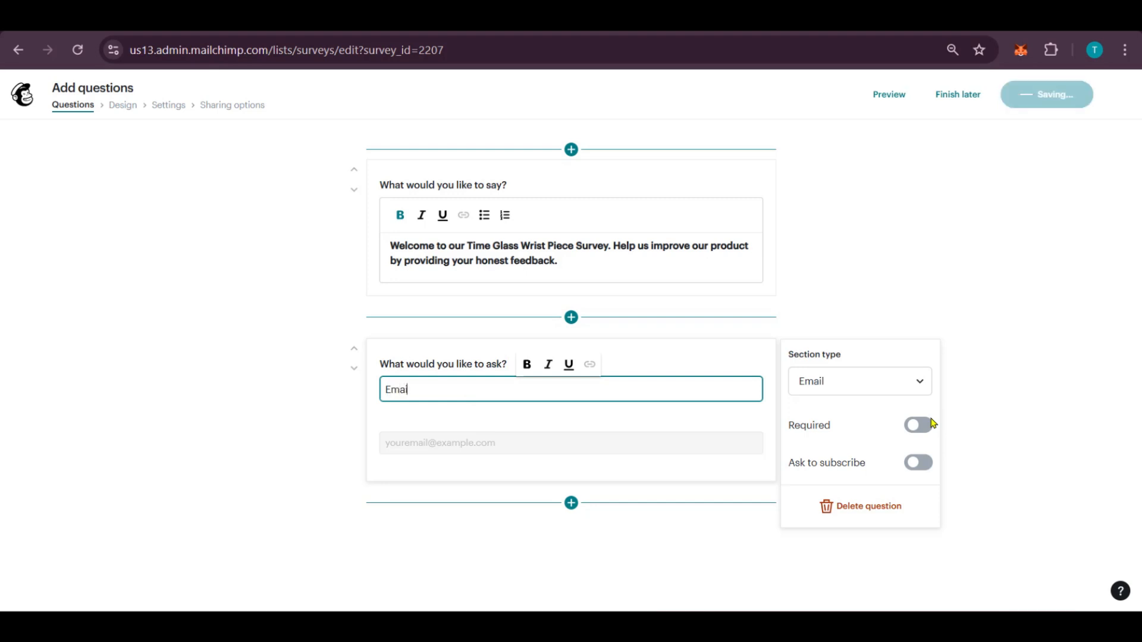
pyautogui.write('l:')
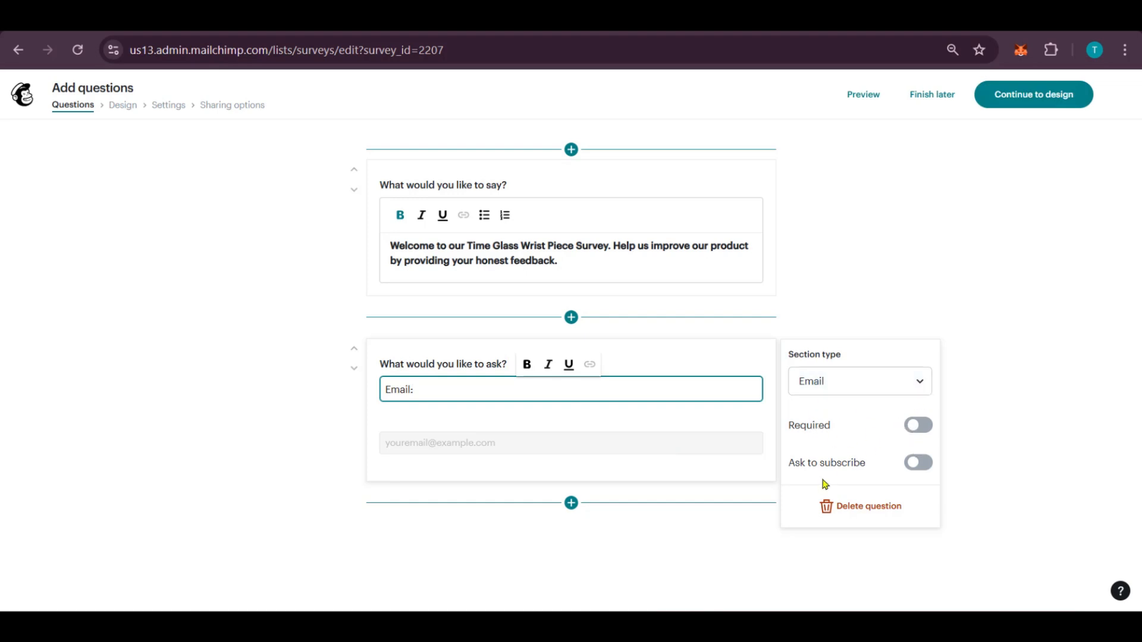
pyautogui.click(920, 426)
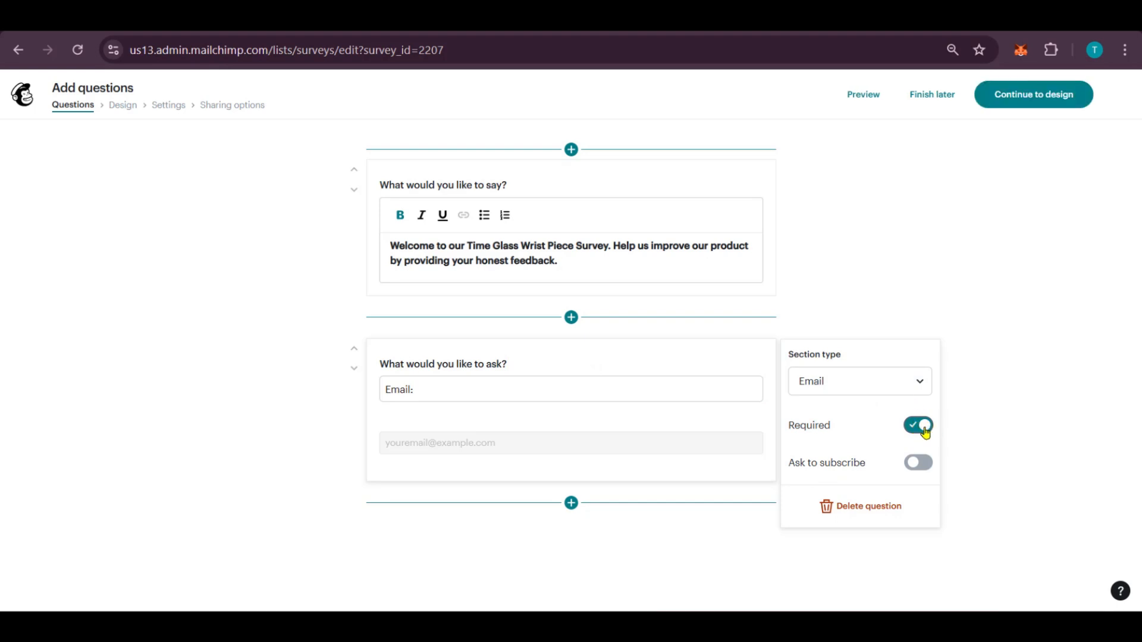
# Add a Range question below the Email question with the text "Please rate the design of our product."
pyautogui.click(570, 503)
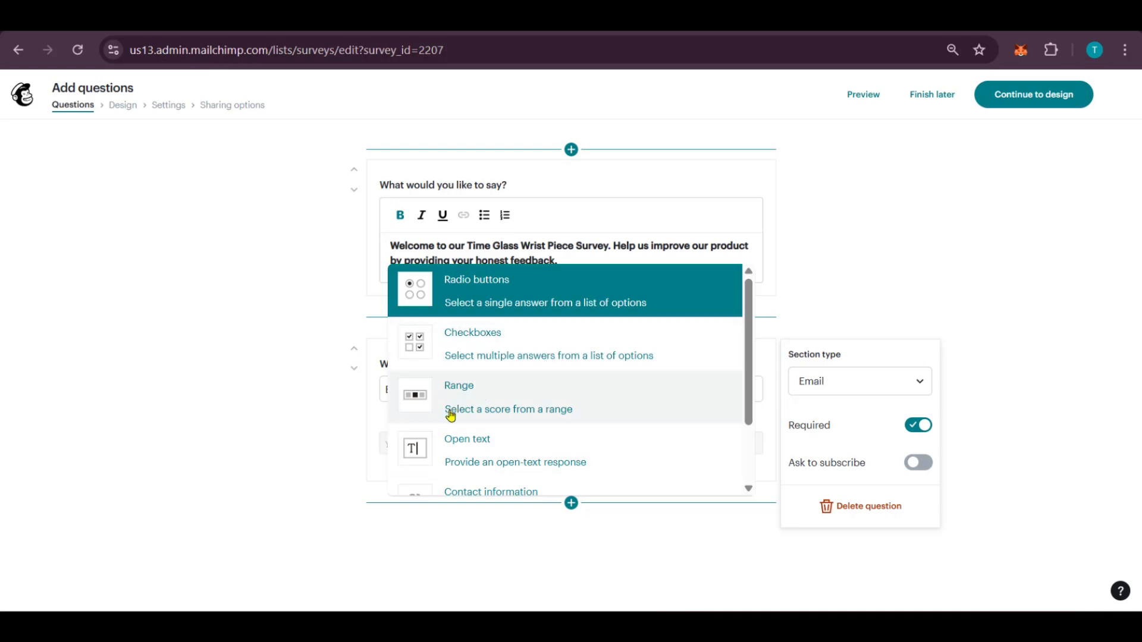
pyautogui.click(469, 406)
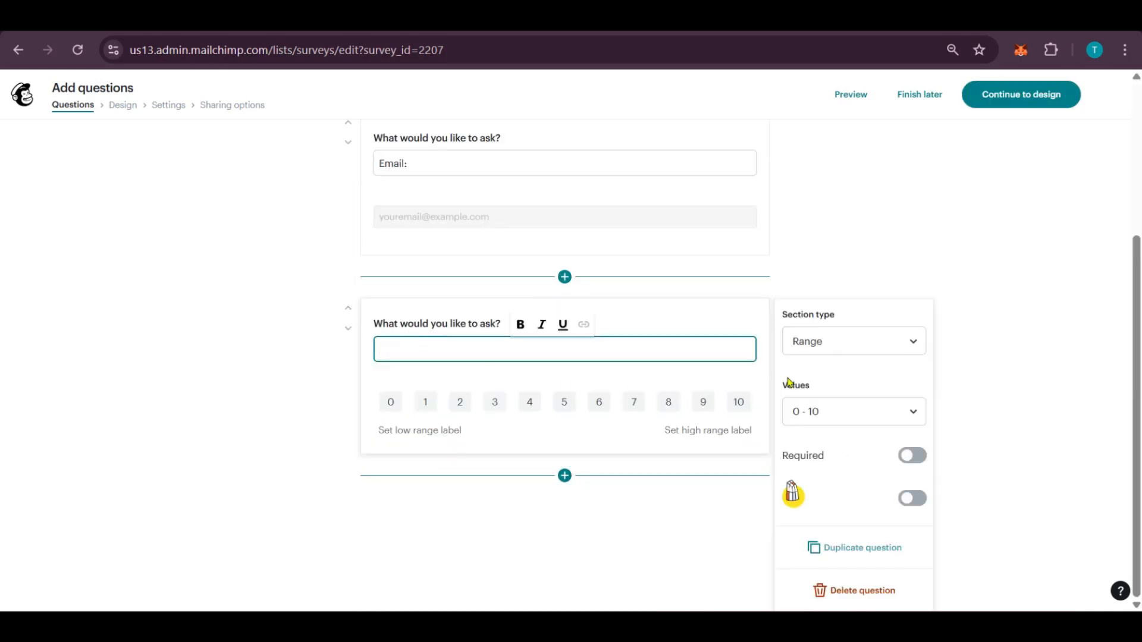
pyautogui.write('Please rate the design of our product')
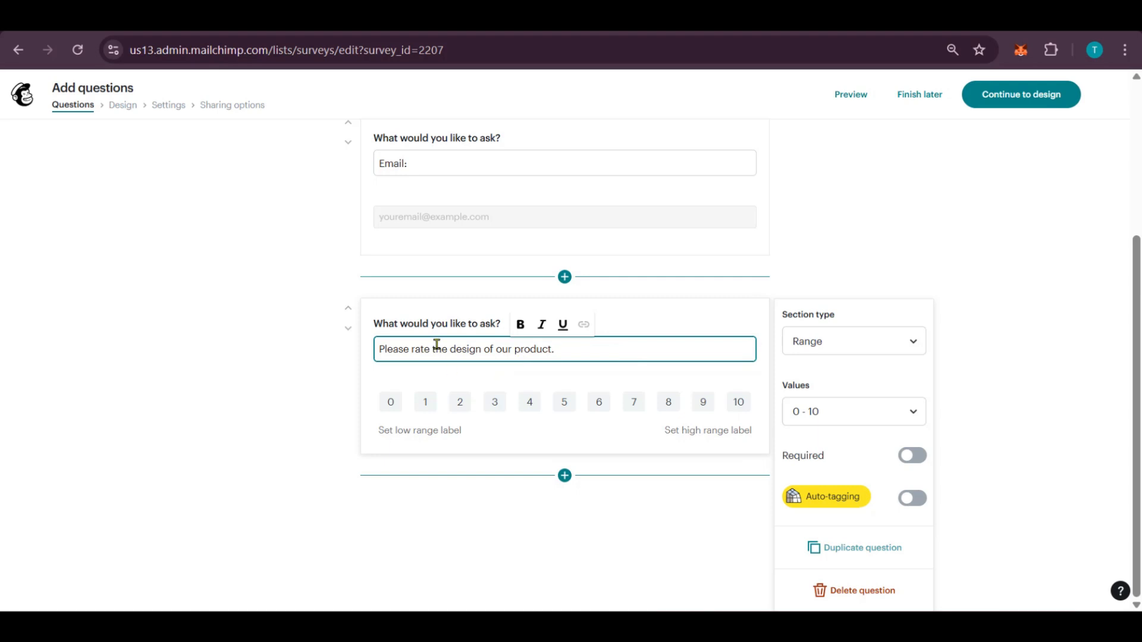
pyautogui.press('BackSpace')
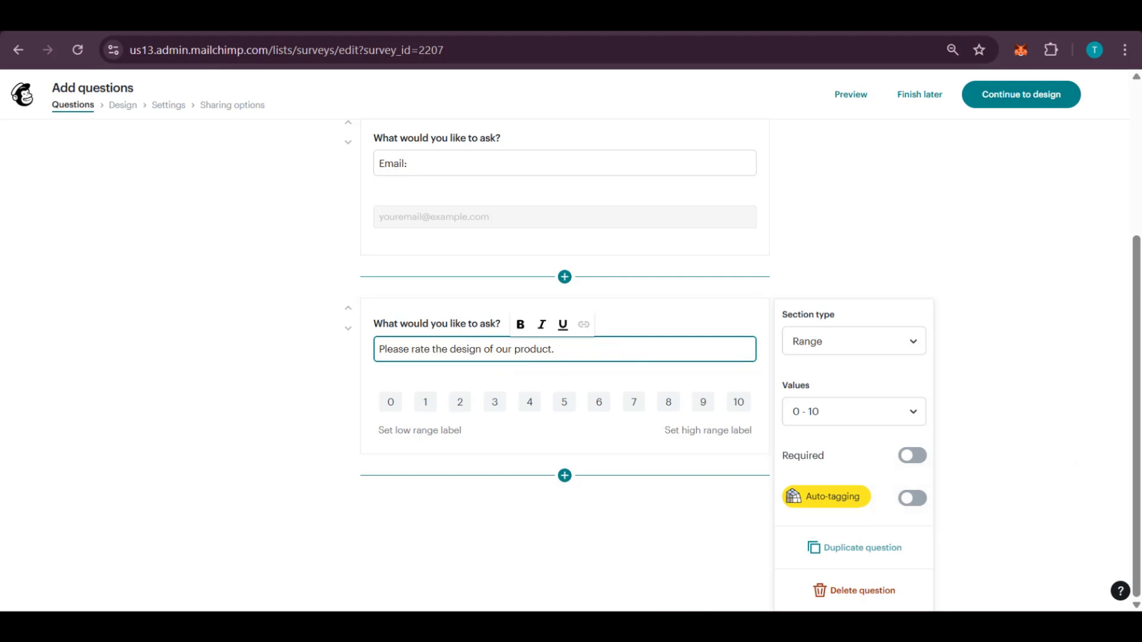
pyautogui.click(553, 446)
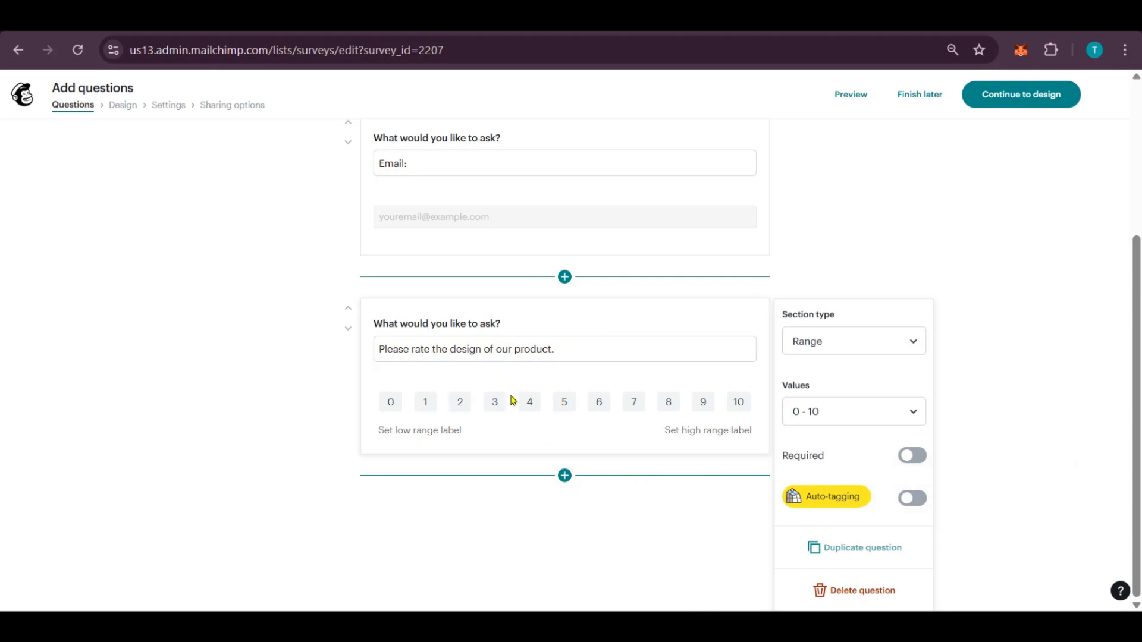
# Set the design rating question's range values to the five-star scale
pyautogui.click(844, 414)
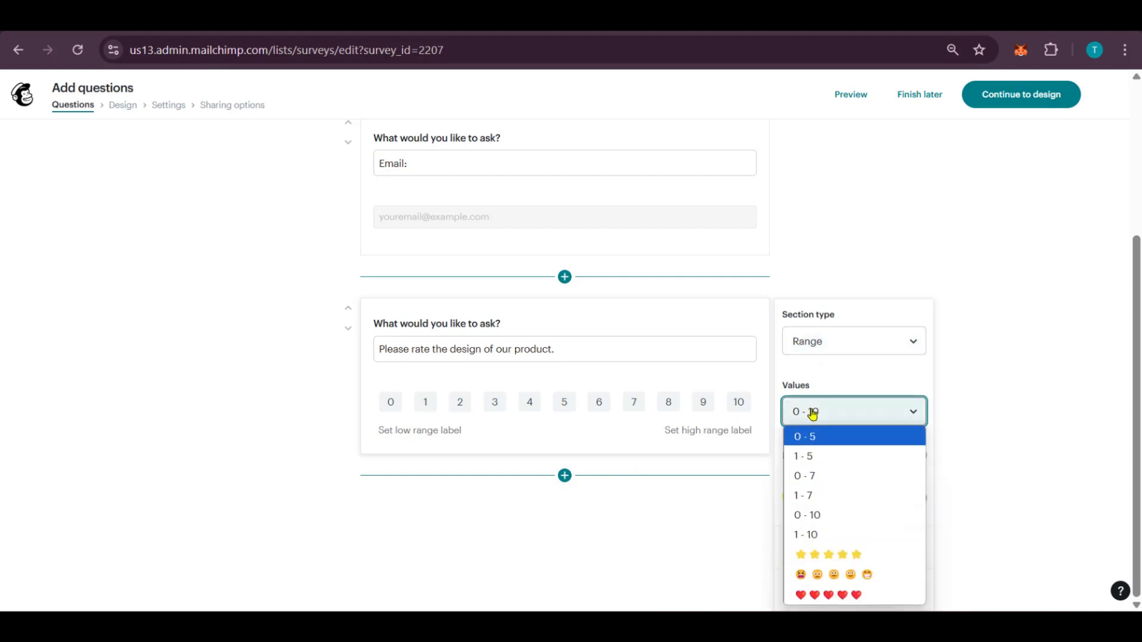
pyautogui.click(825, 554)
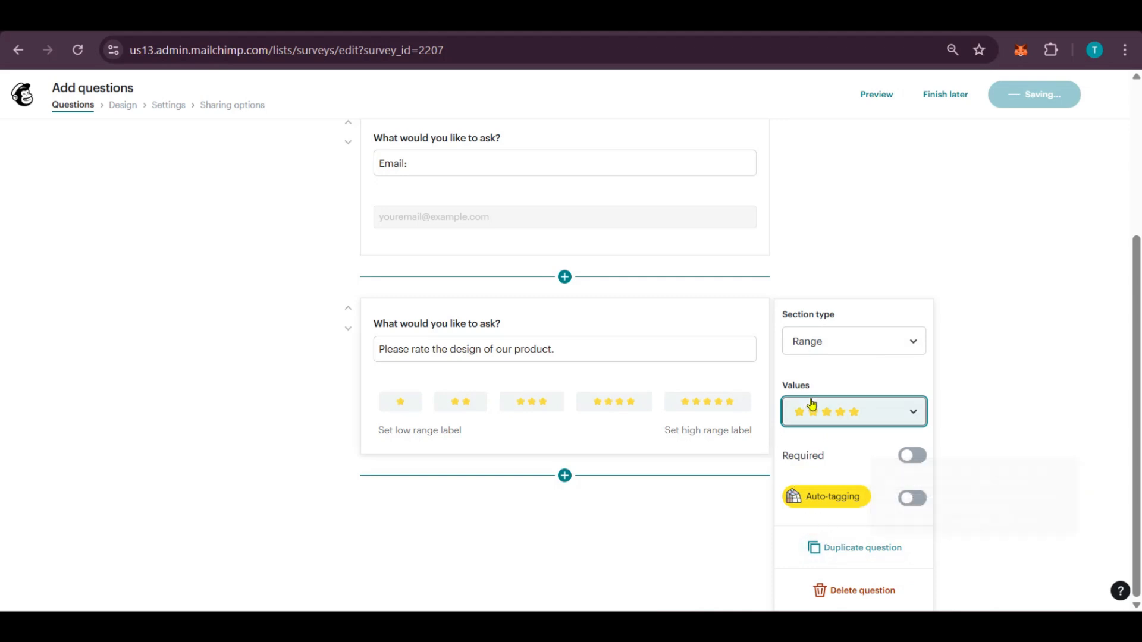
pyautogui.click(812, 409)
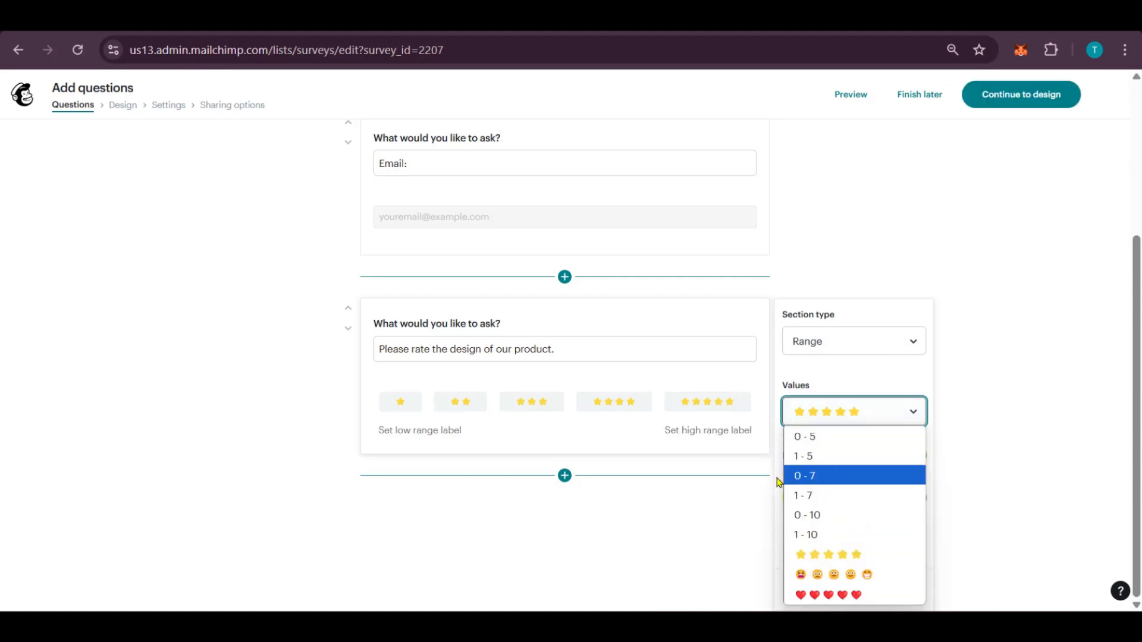
pyautogui.click(905, 416)
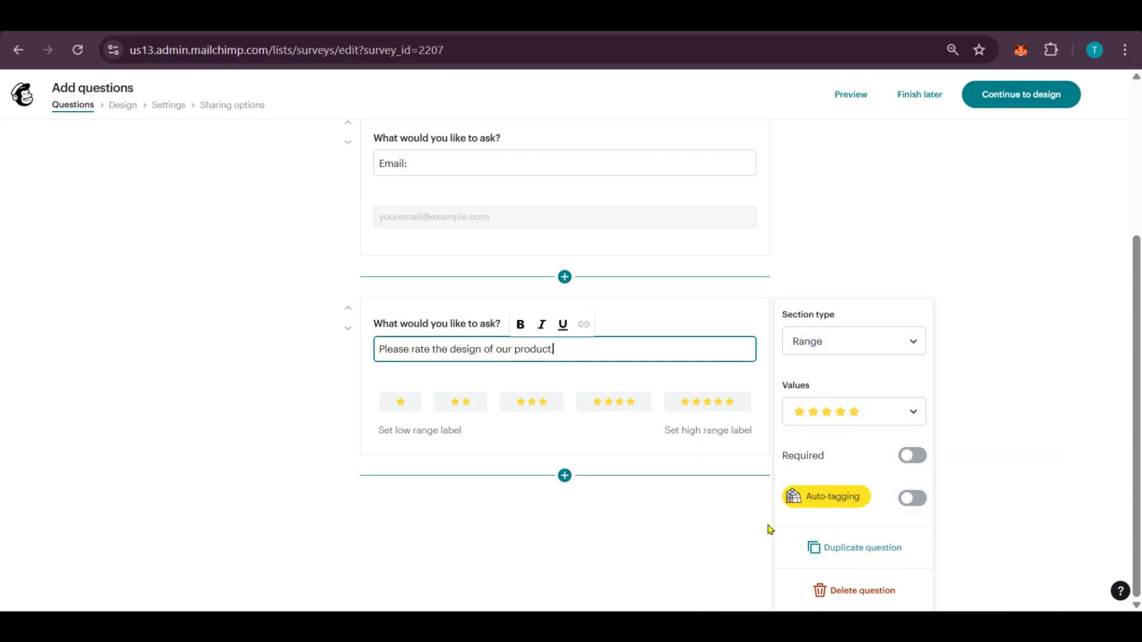
pyautogui.press('BackSpace')
# Duplicate the design rating question and change the copy's text to "Please rate the battery of our product."
pyautogui.click(857, 547)
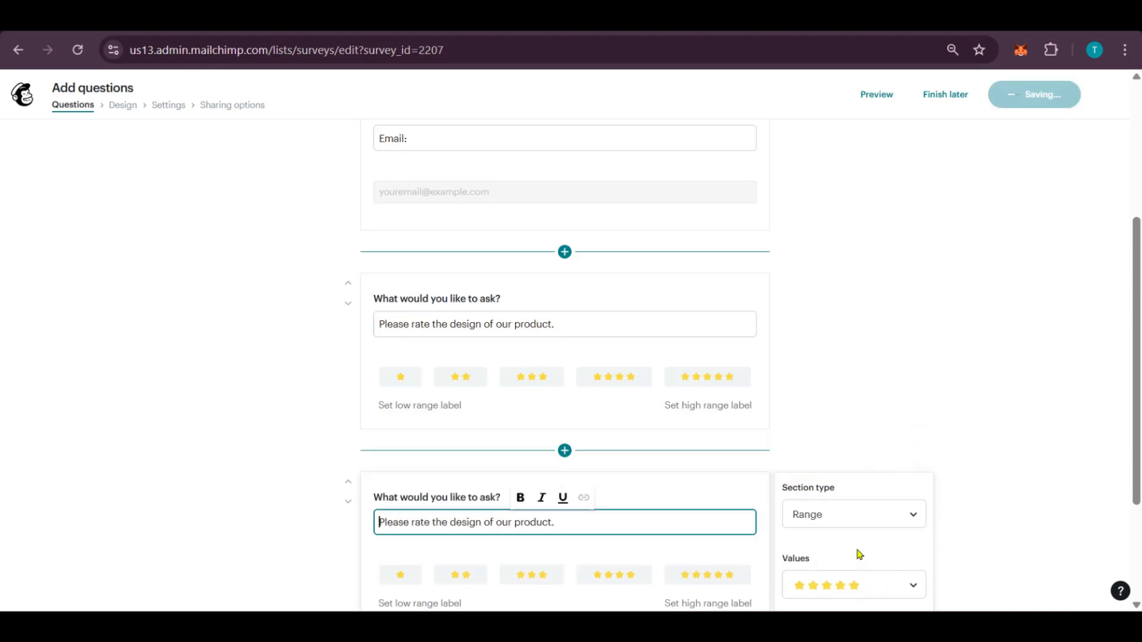
pyautogui.scroll(-3, 526, 350)
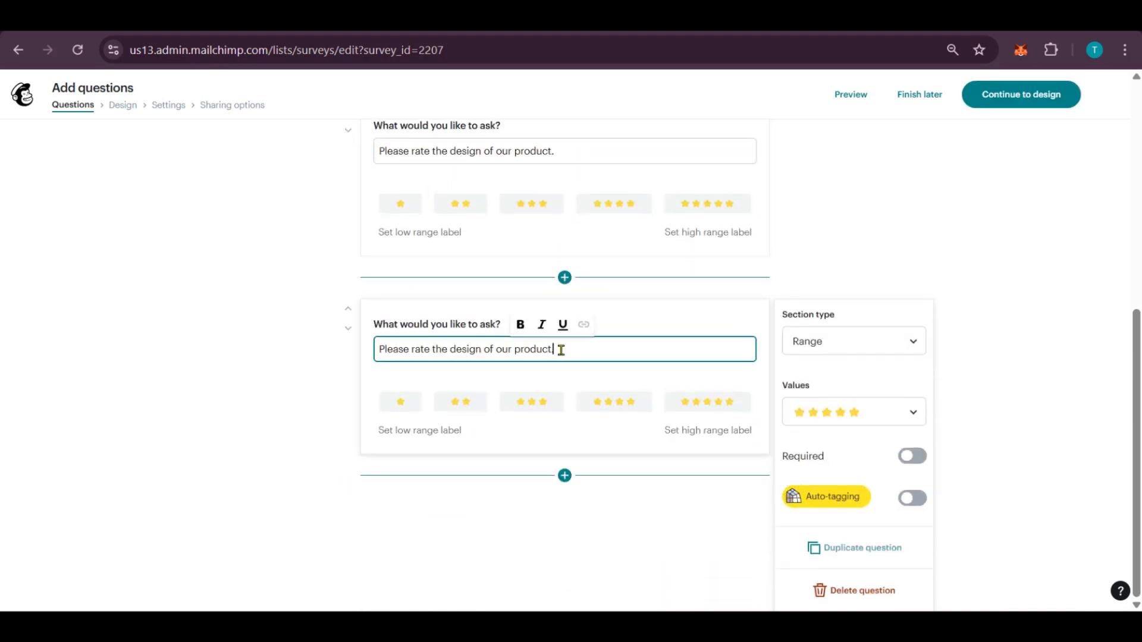
pyautogui.moveTo(561, 351); pyautogui.dragTo(359, 364)
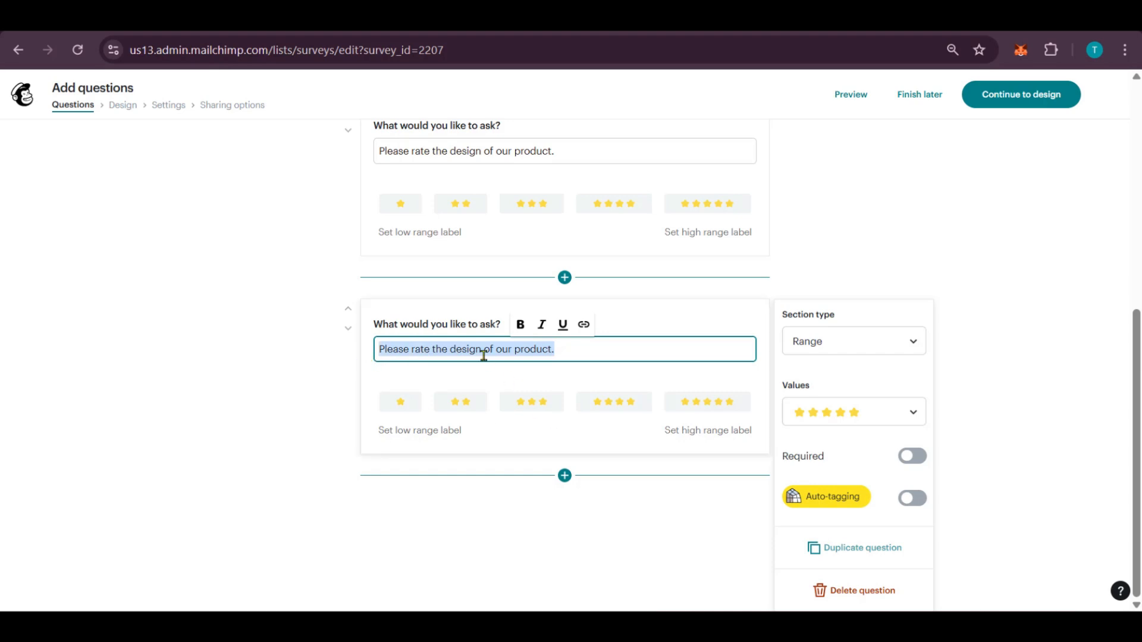
pyautogui.press('Right')
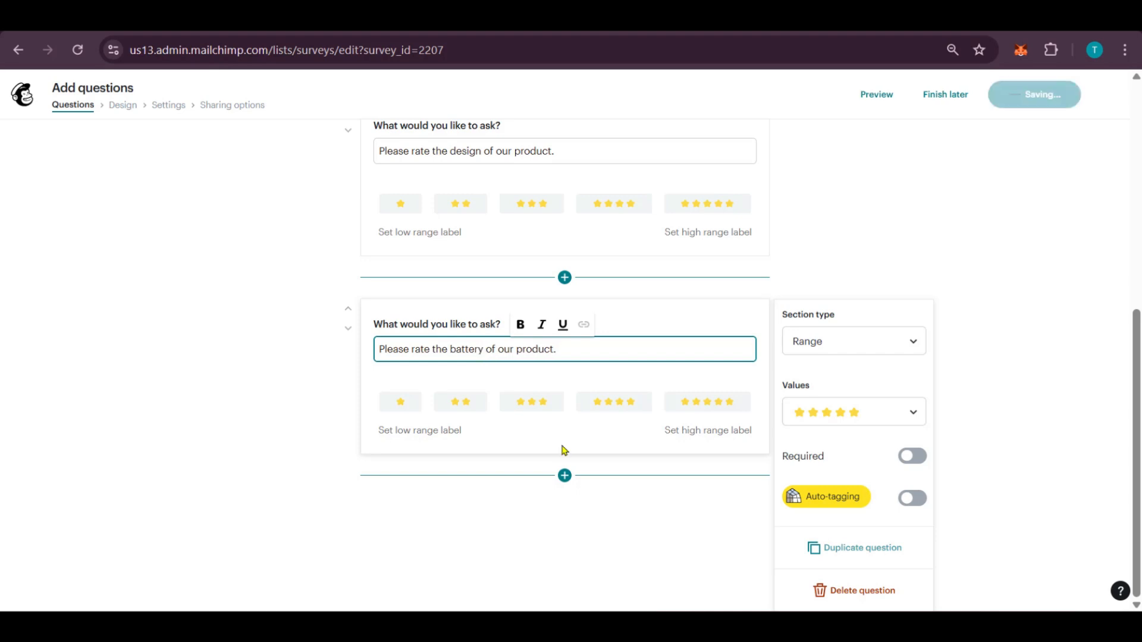
pyautogui.rightClick(279, 256)
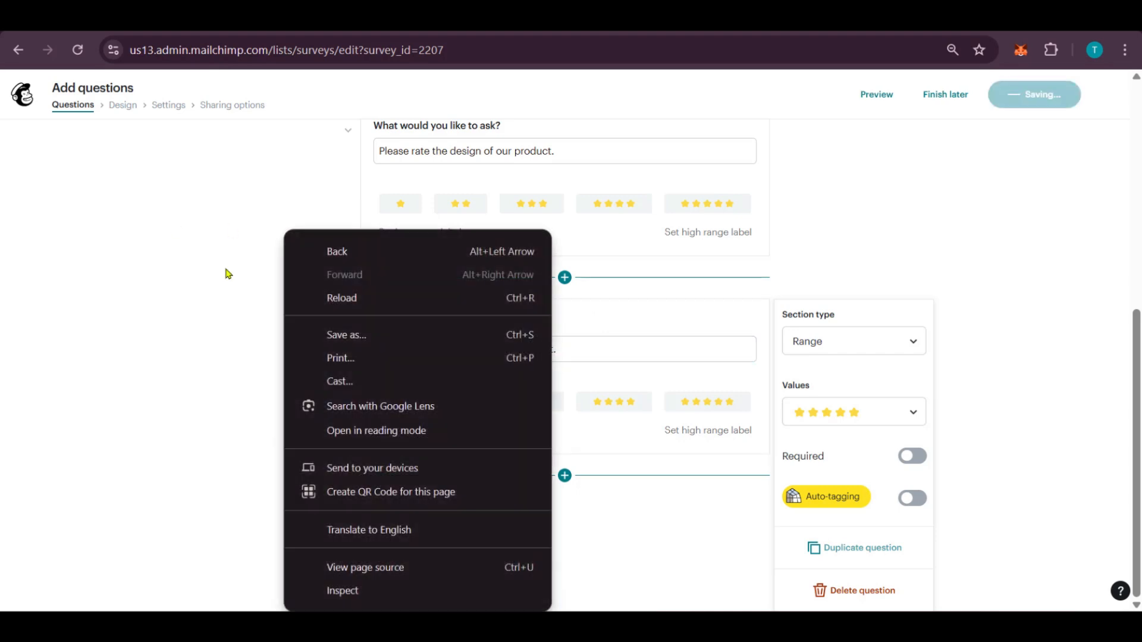
pyautogui.click(180, 410)
# Add a Radio buttons question below the battery rating with the text "What features would you like to see on the next release?"
pyautogui.click(565, 560)
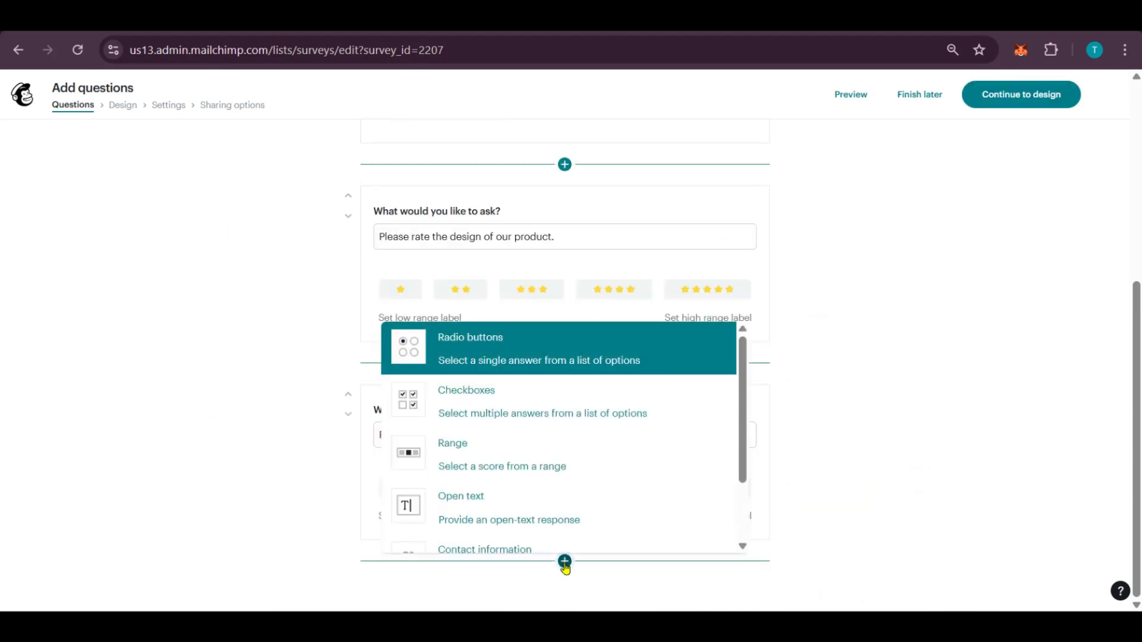
pyautogui.click(521, 352)
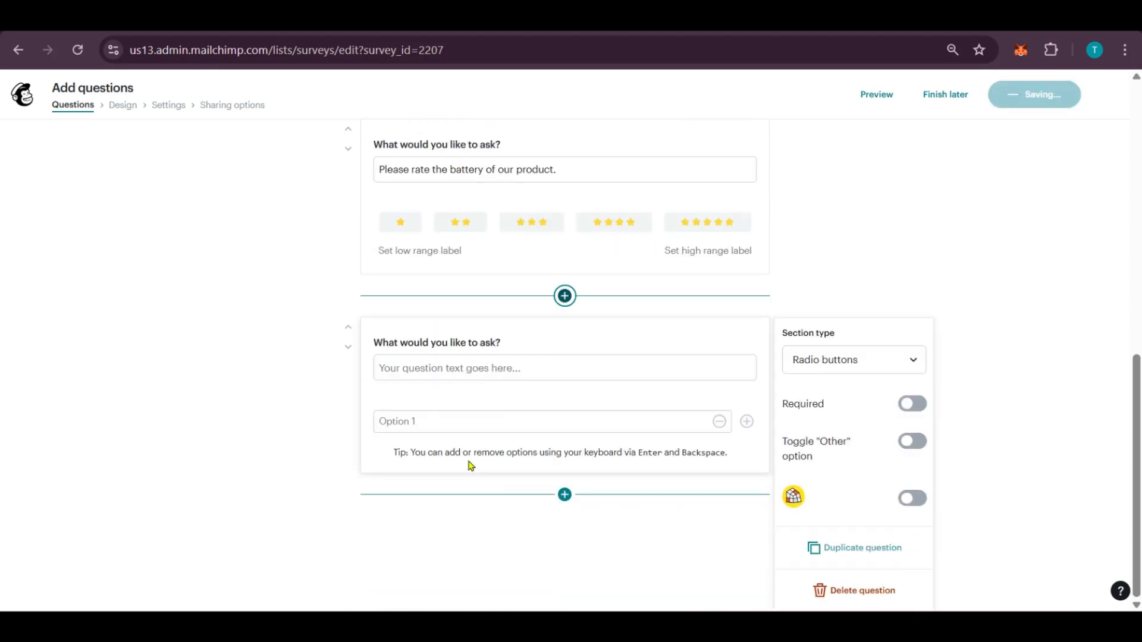
pyautogui.write('What features would you like to see on the next release?')
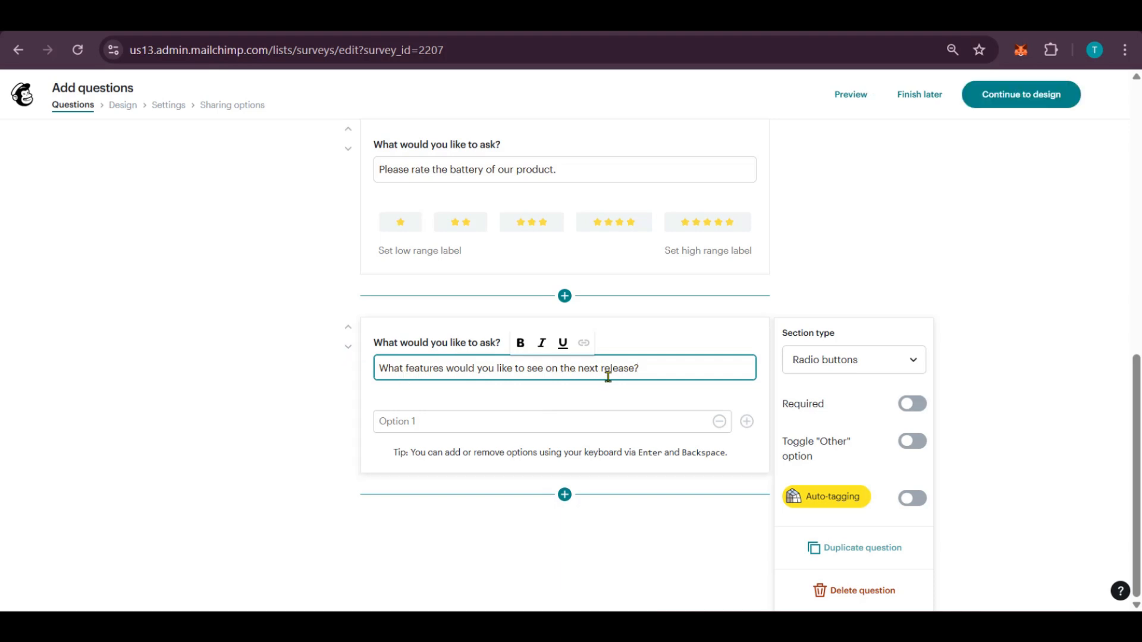
# Give the features question four answer options: "replaceable straps", "Leather straps", "wider screen" and "bigger battery"
pyautogui.click(447, 422)
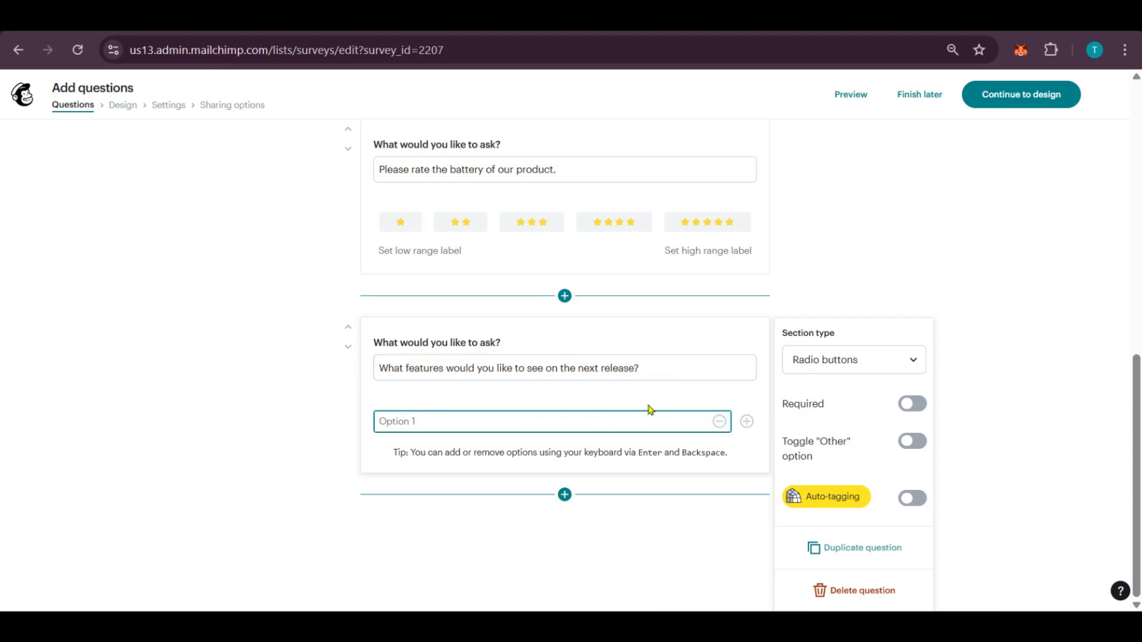
pyautogui.write('replaceable straps')
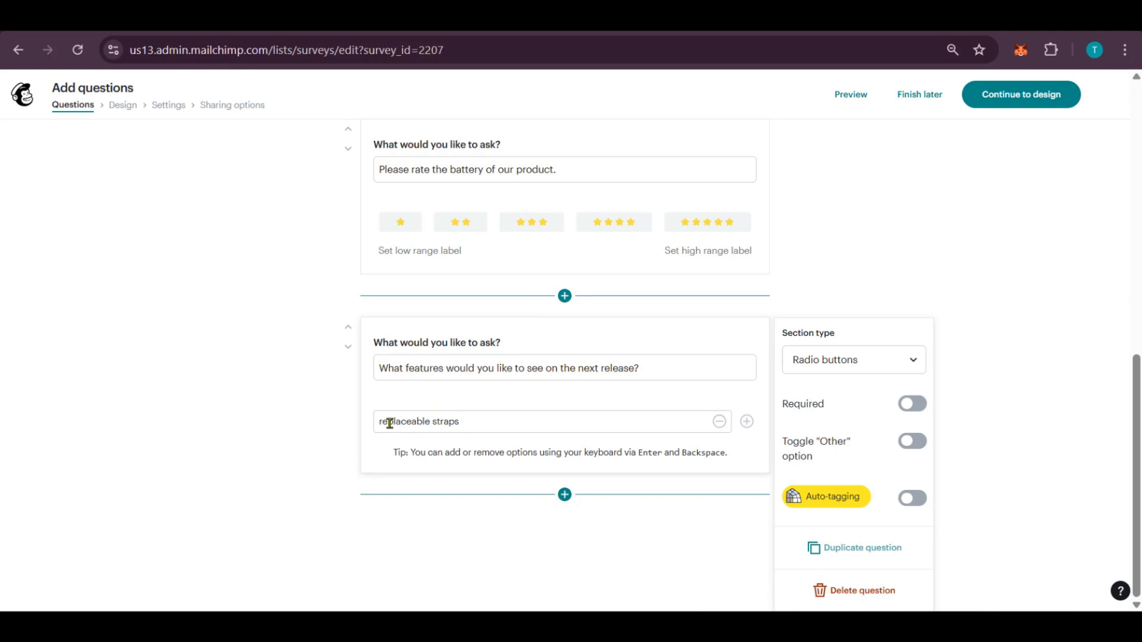
pyautogui.click(746, 420)
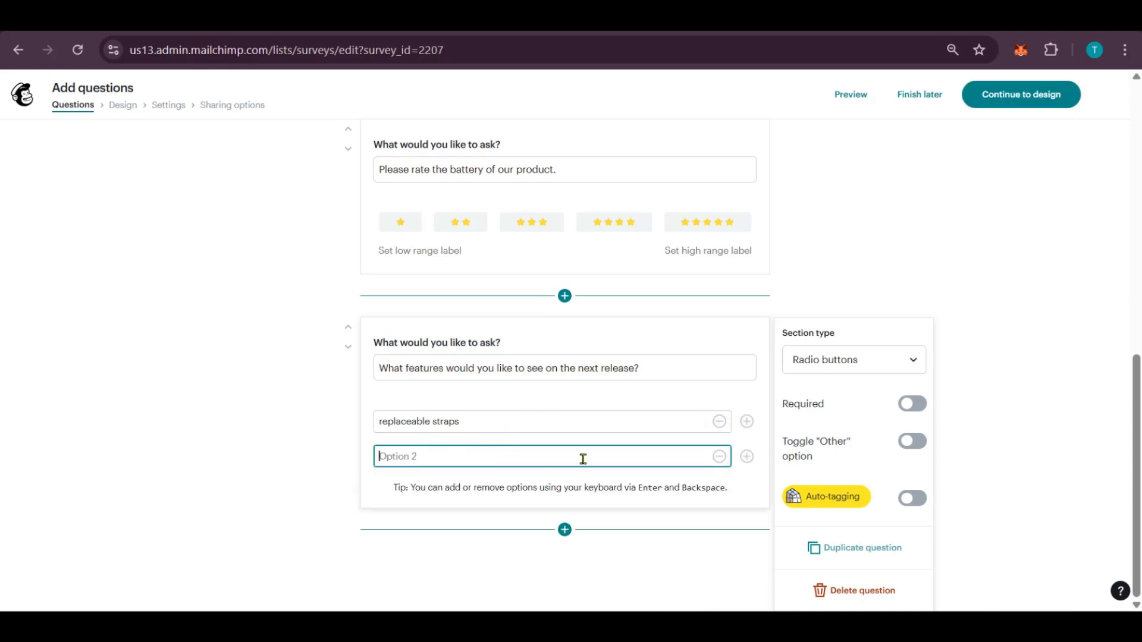
pyautogui.write('Leather straps')
pyautogui.click(744, 464)
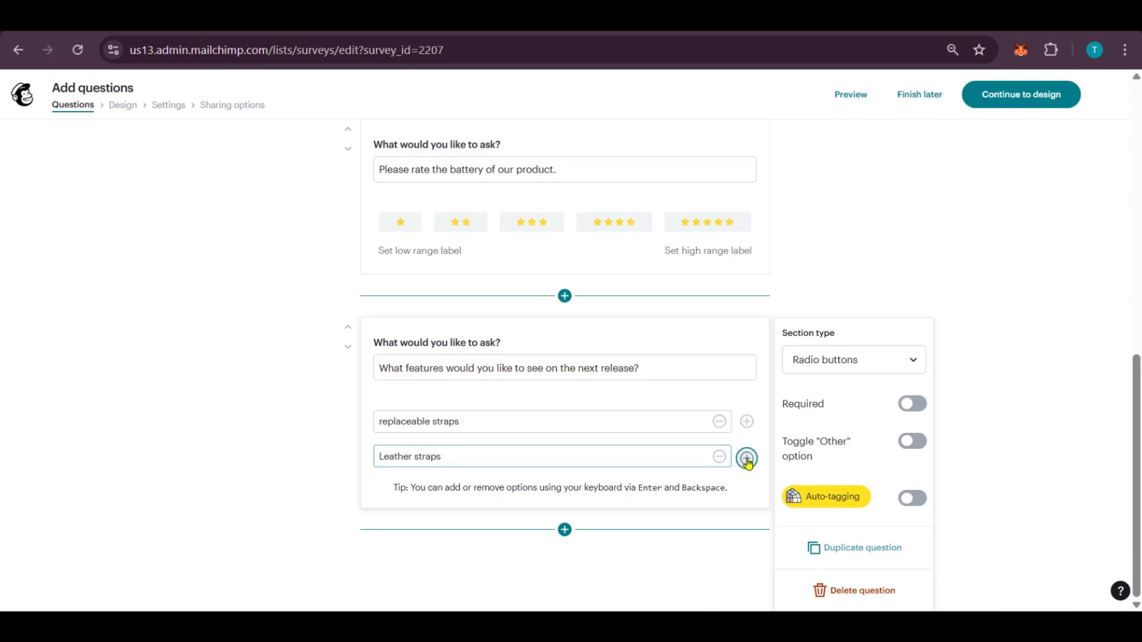
pyautogui.write('wider screen')
pyautogui.click(746, 491)
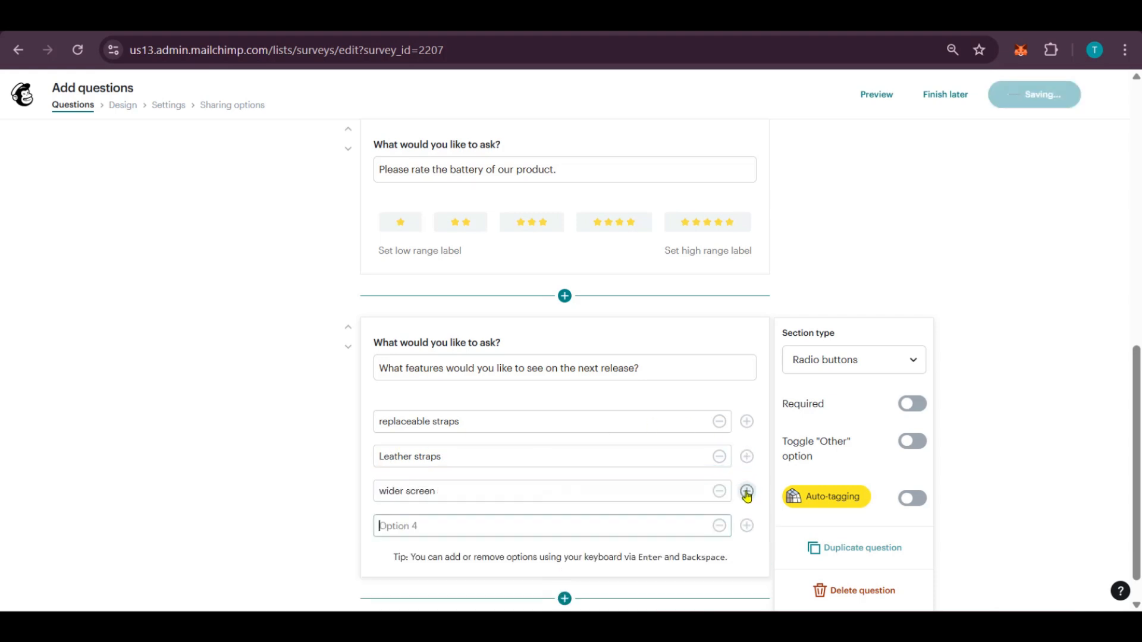
pyautogui.write('bigger battery')
pyautogui.scroll(-1, 561, 469)
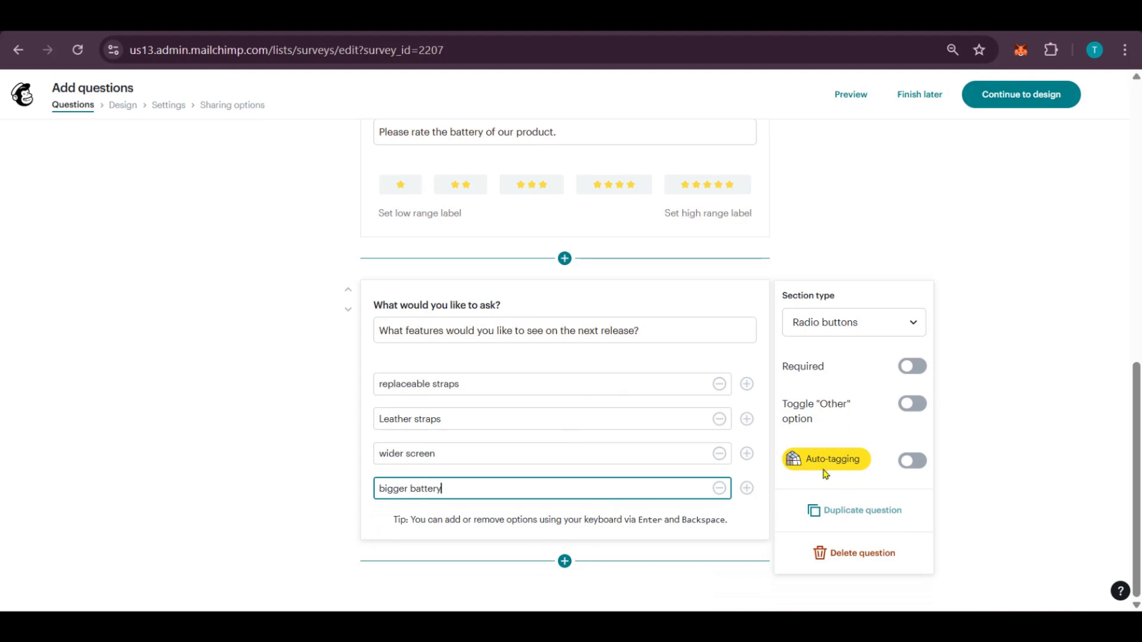
pyautogui.click(285, 523)
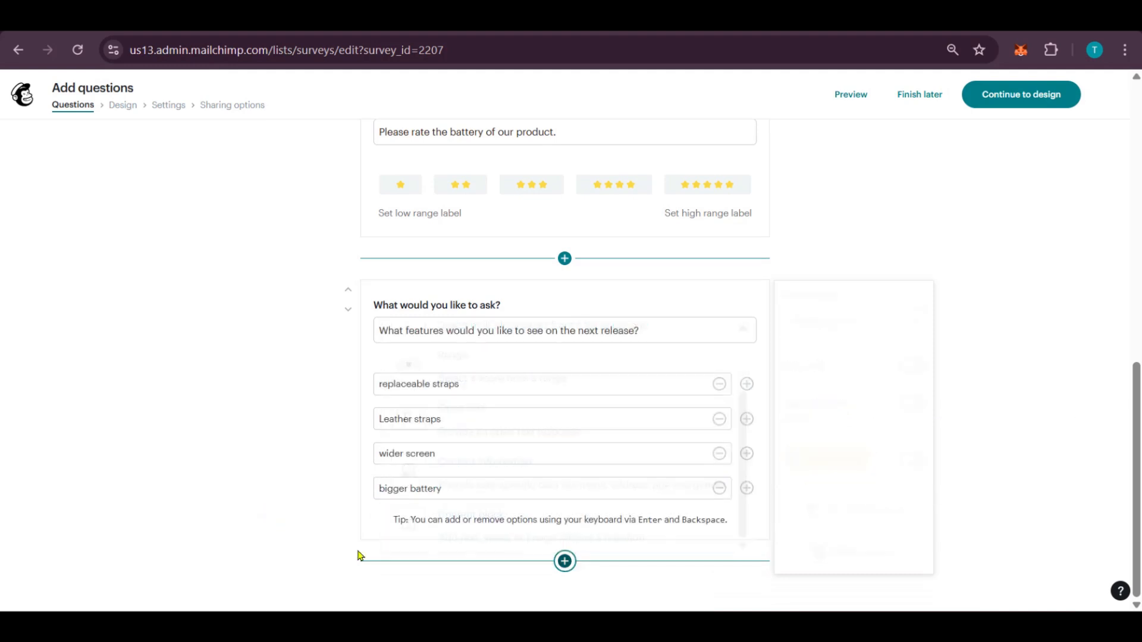
# Add an Open text question at the end of the survey with the text "Please describe how our product made you feel."
pyautogui.click(565, 562)
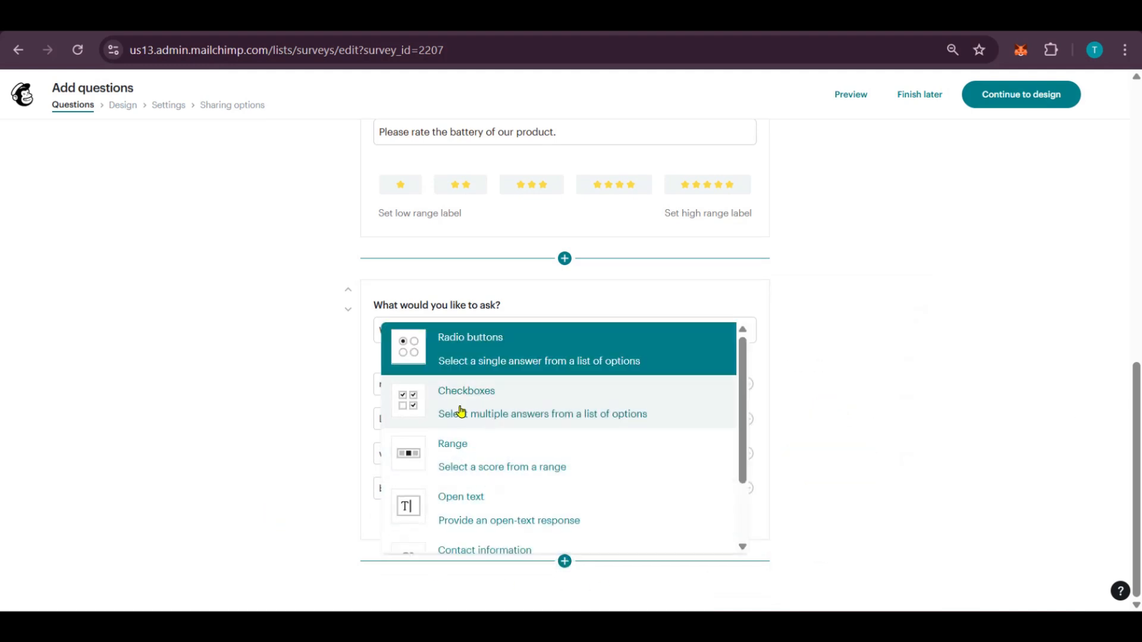
pyautogui.scroll(-2, 479, 474)
pyautogui.click(515, 428)
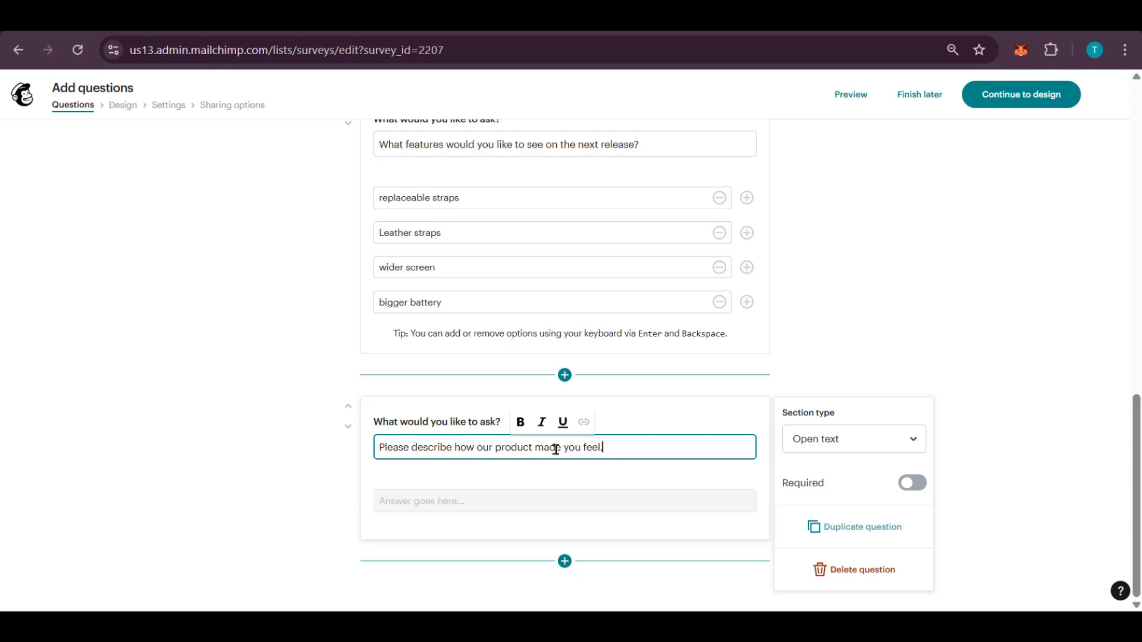
# Make the text of the open-text question and the next-release features question bold
pyautogui.moveTo(601, 449); pyautogui.dragTo(359, 459)
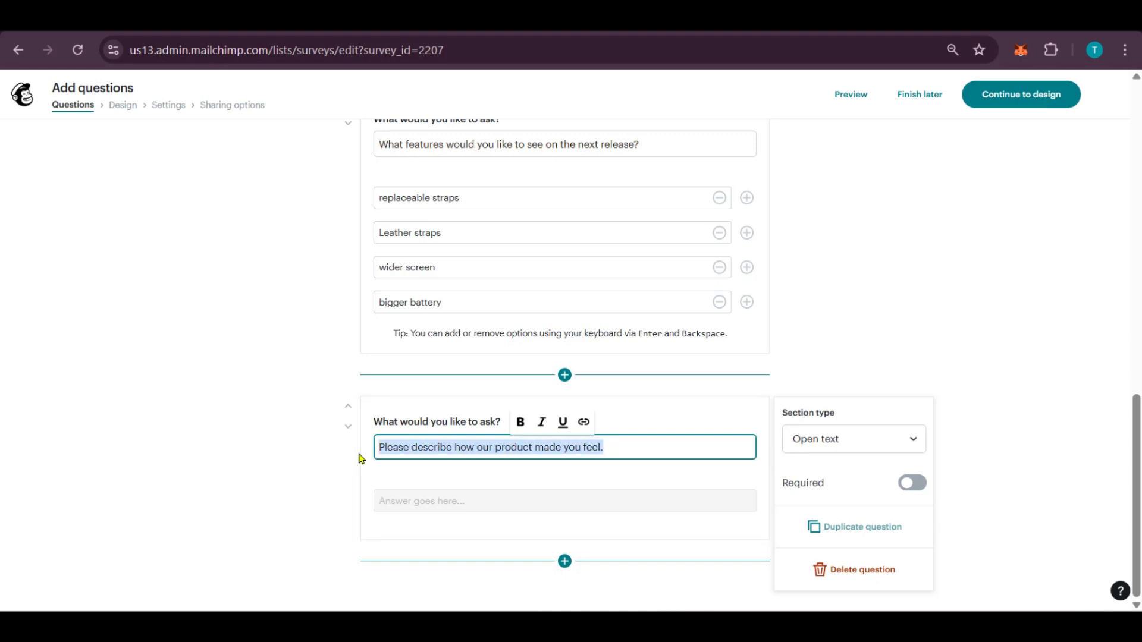
pyautogui.click(520, 423)
pyautogui.scroll(2, 487, 423)
pyautogui.click(453, 315)
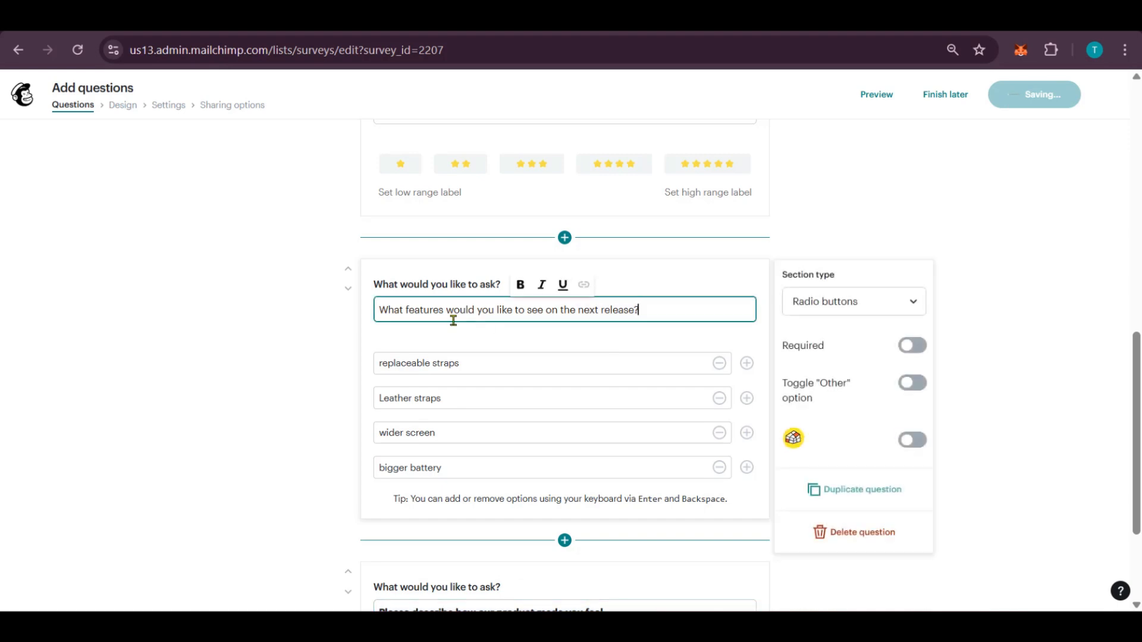
pyautogui.moveTo(639, 309); pyautogui.dragTo(379, 309)
pyautogui.click(520, 284)
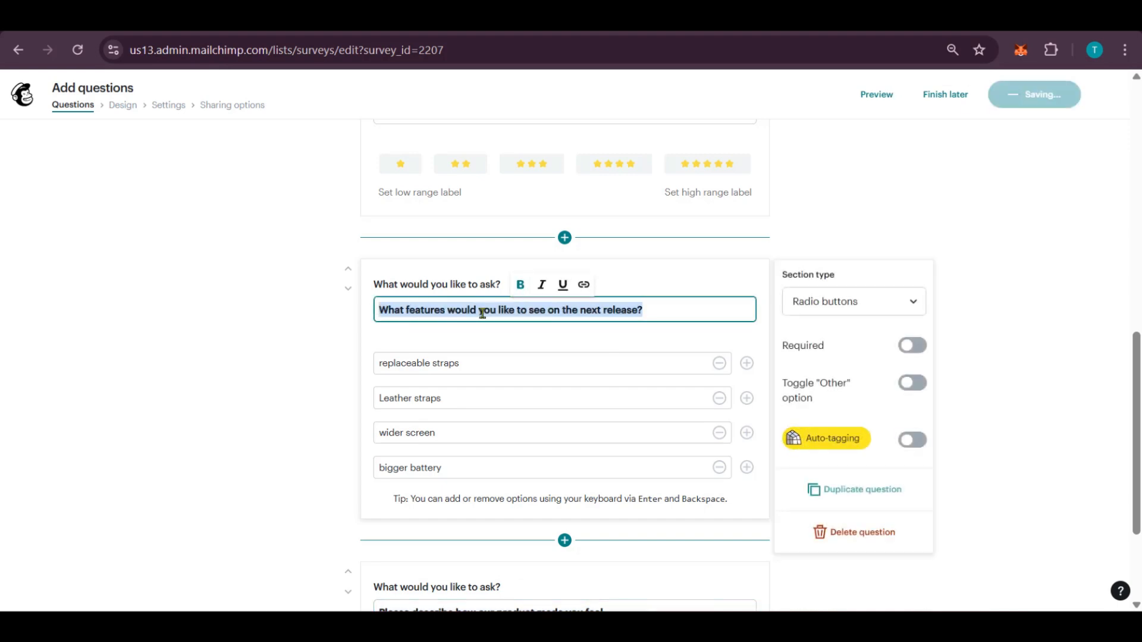
# Make the text of the battery rating, design rating and Email questions bold
pyautogui.scroll(7, 482, 315)
pyautogui.moveTo(566, 520); pyautogui.dragTo(531, 469)
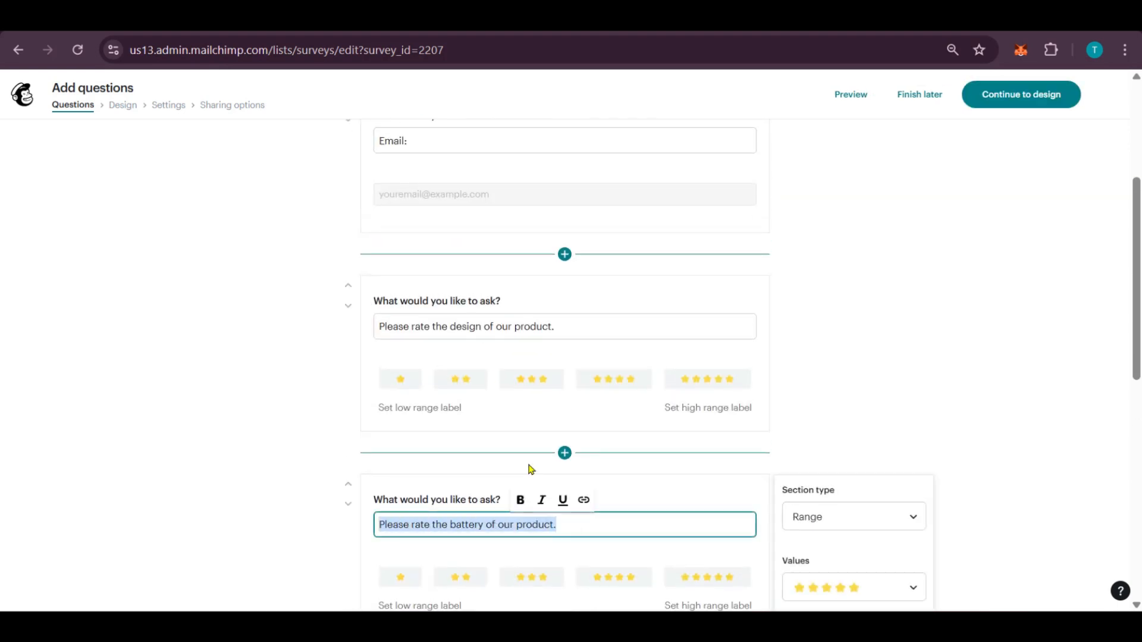
pyautogui.click(520, 500)
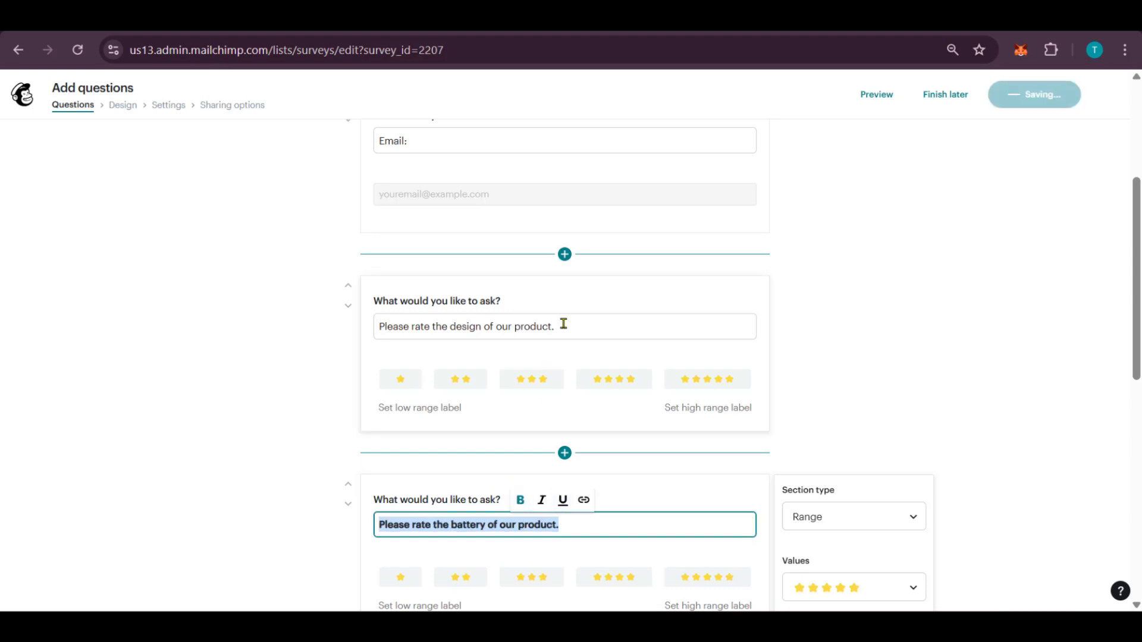
pyautogui.moveTo(562, 327); pyautogui.dragTo(349, 303)
pyautogui.click(519, 302)
pyautogui.scroll(2, 488, 296)
pyautogui.scroll(1, 489, 295)
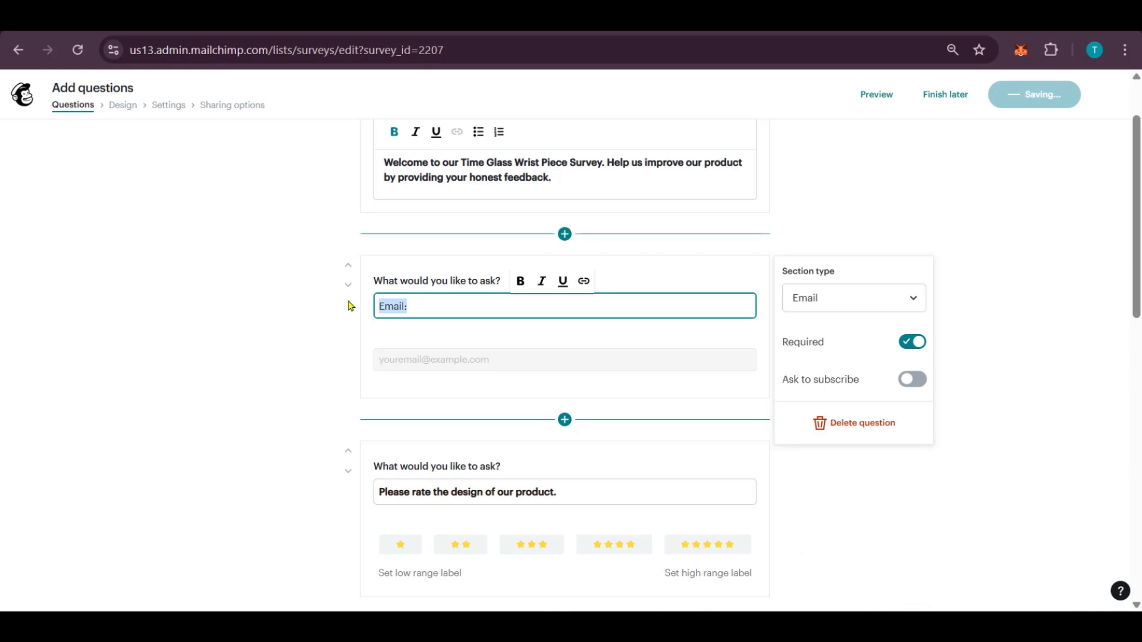
pyautogui.click(519, 281)
pyautogui.click(318, 375)
pyautogui.scroll(-10, 319, 374)
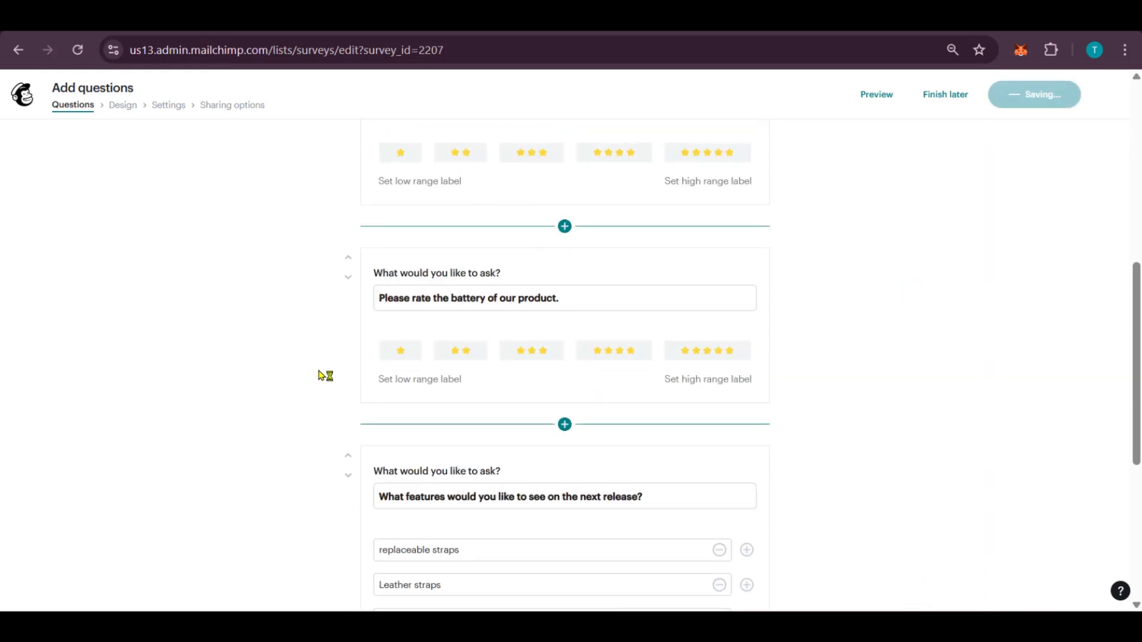
pyautogui.scroll(10, 325, 379)
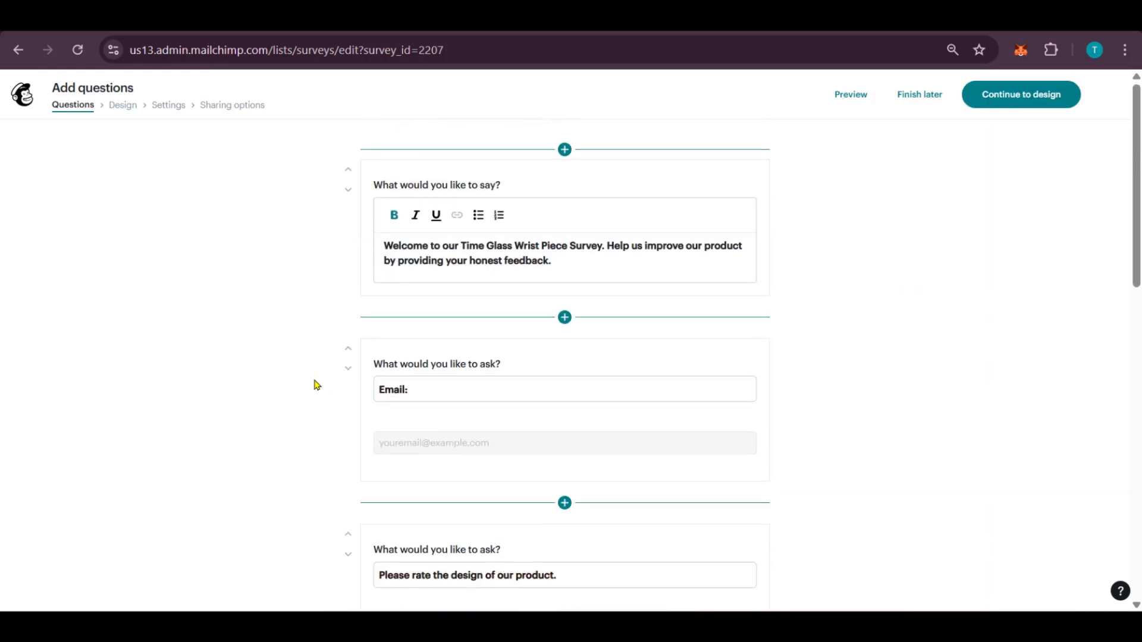
pyautogui.scroll(-10, 312, 395)
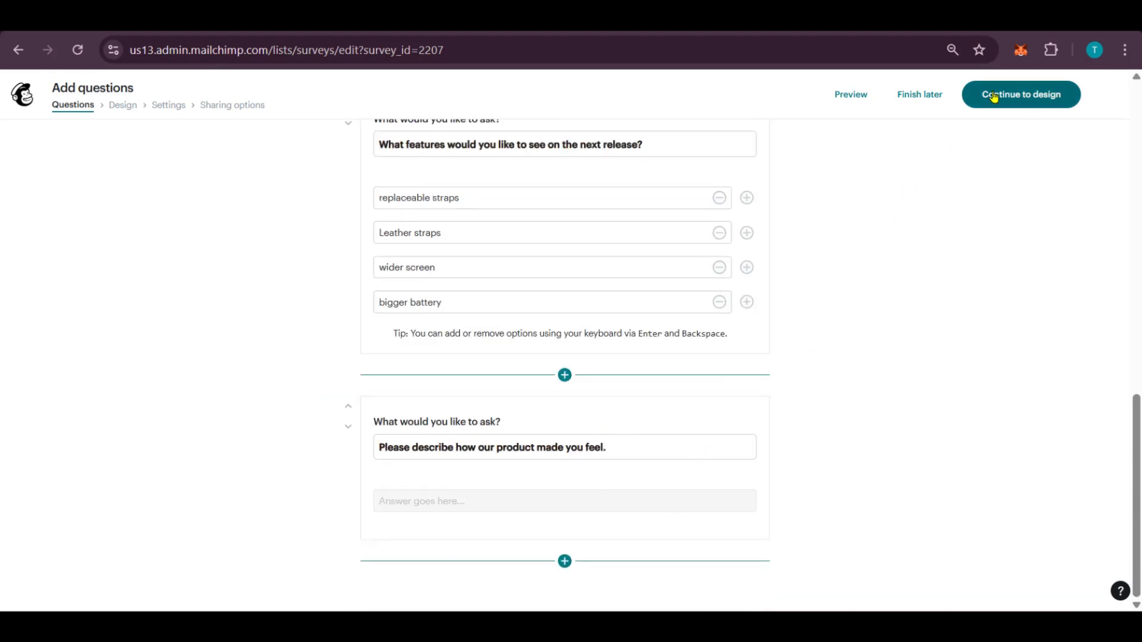
# Continue to the survey's design stage and look through its branding, custom messaging and style options
pyautogui.click(1027, 98)
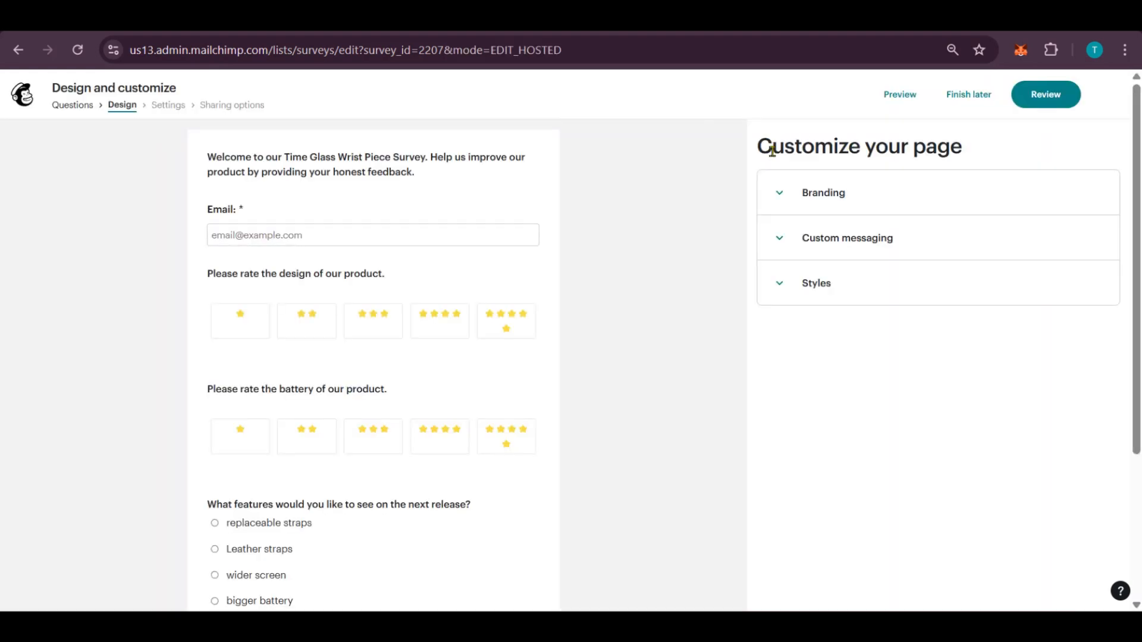
pyautogui.click(879, 188)
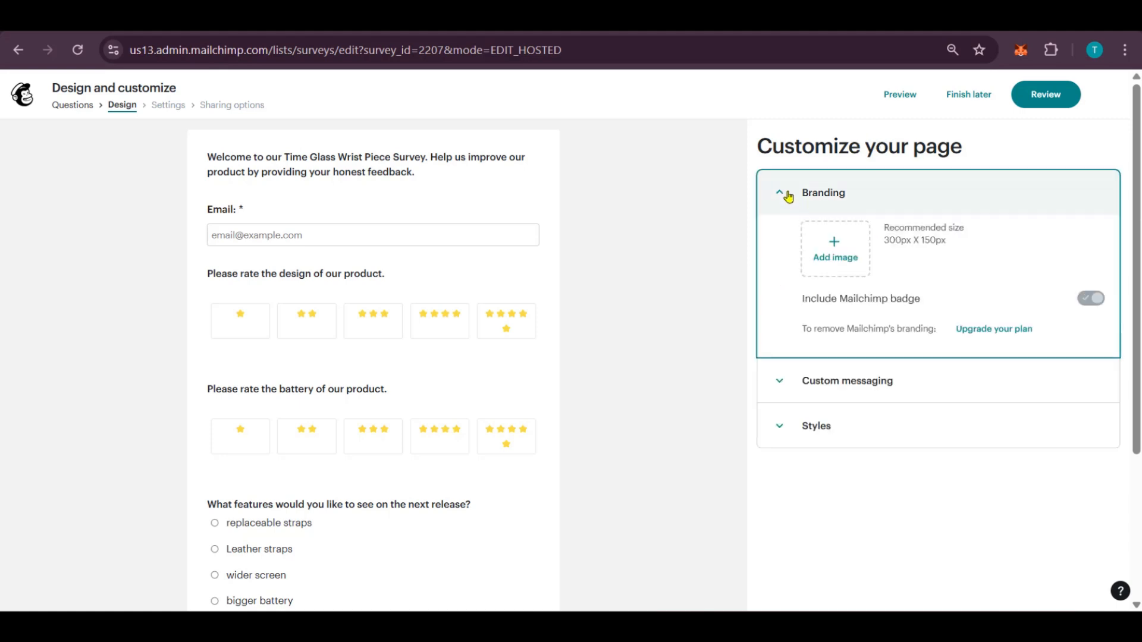
pyautogui.click(779, 192)
pyautogui.click(785, 240)
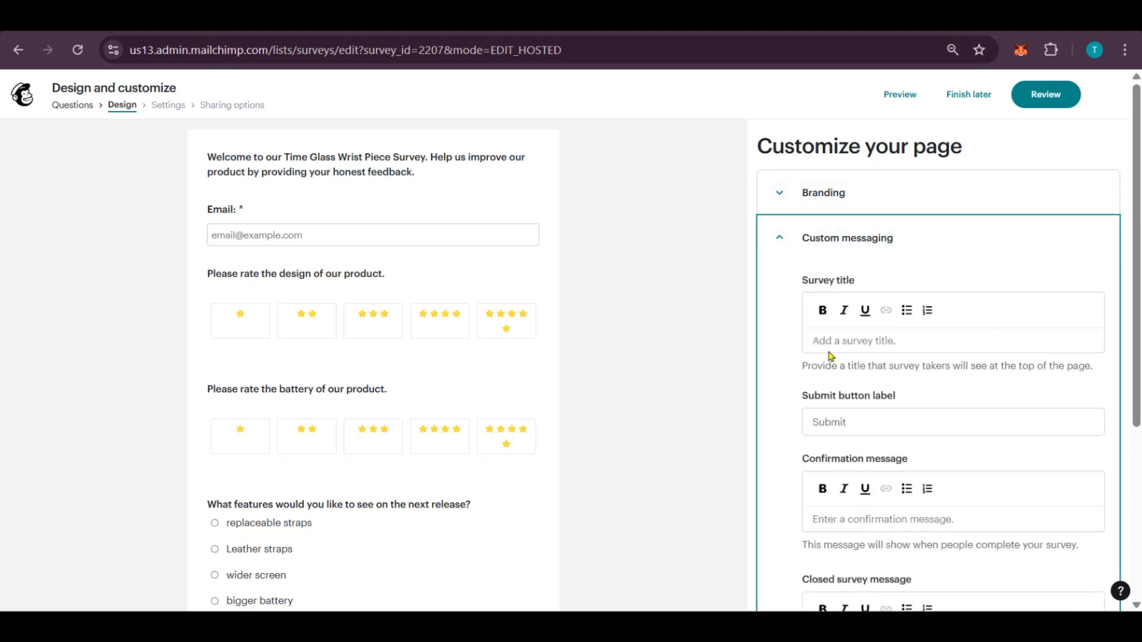
pyautogui.click(783, 237)
pyautogui.click(809, 283)
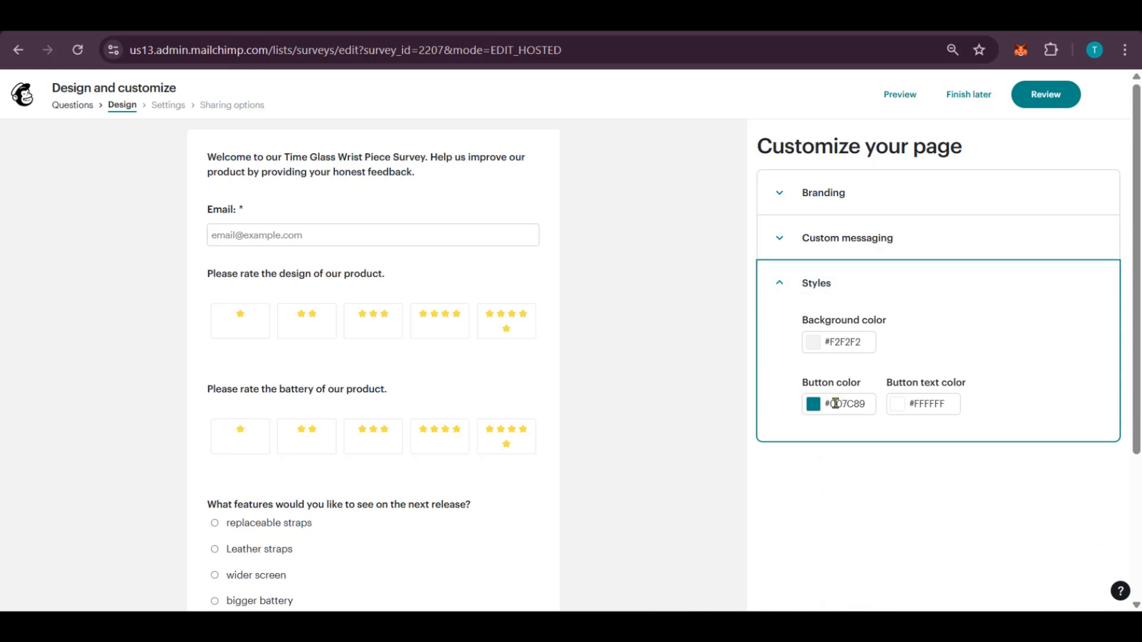
# Set the survey's button color to the bright yellow #F5ED1F and check it on the Submit button
pyautogui.click(812, 397)
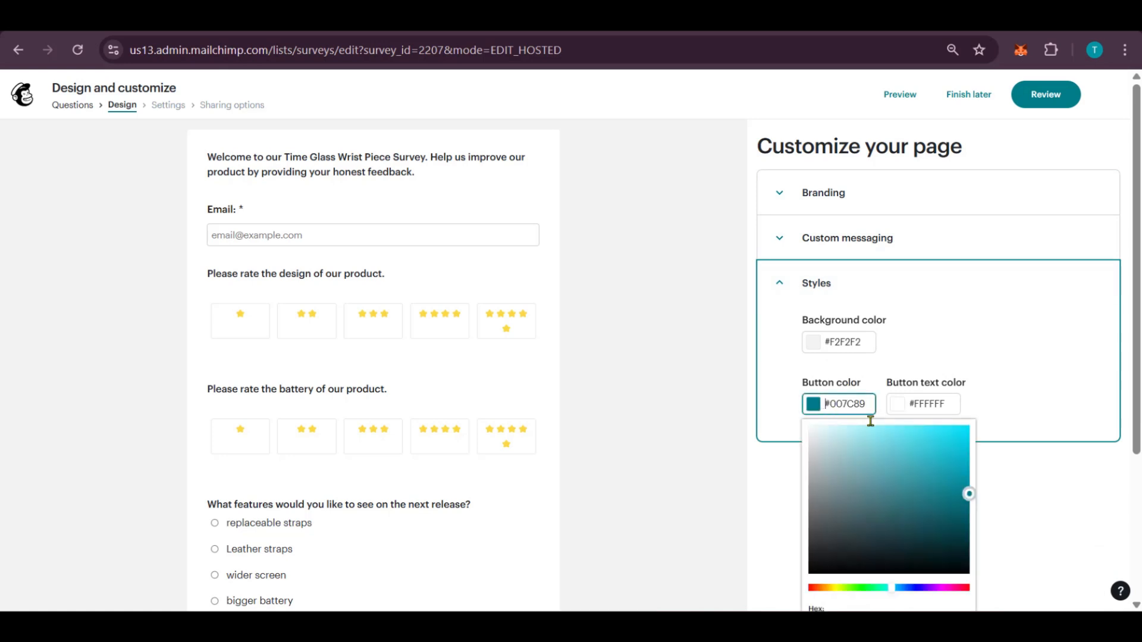
pyautogui.click(909, 487)
pyautogui.click(835, 587)
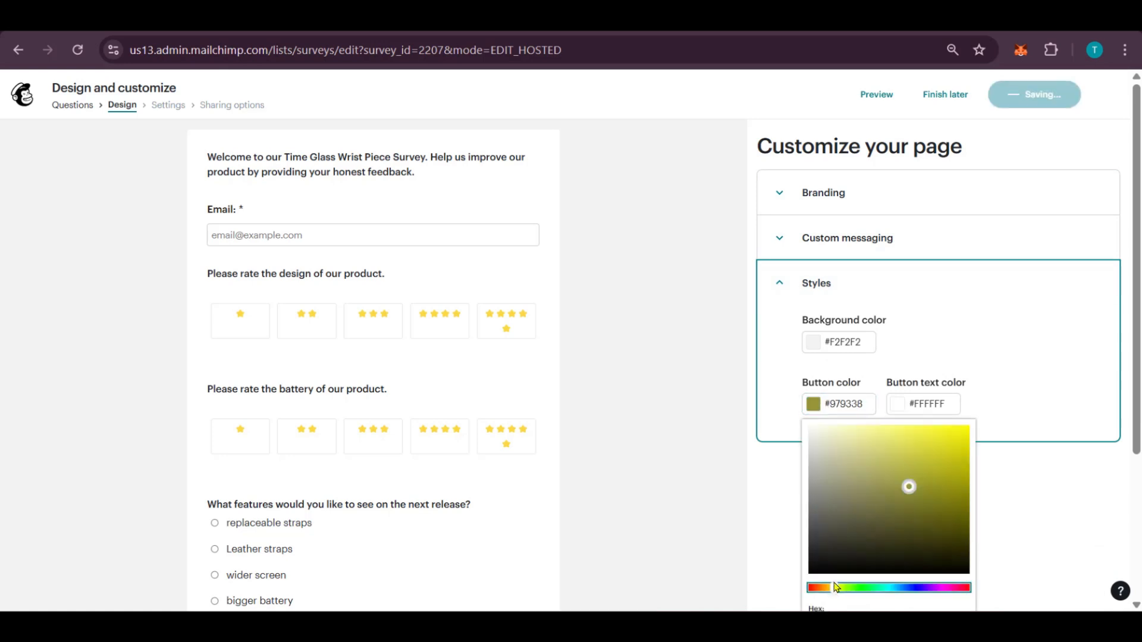
pyautogui.moveTo(908, 486); pyautogui.dragTo(950, 433)
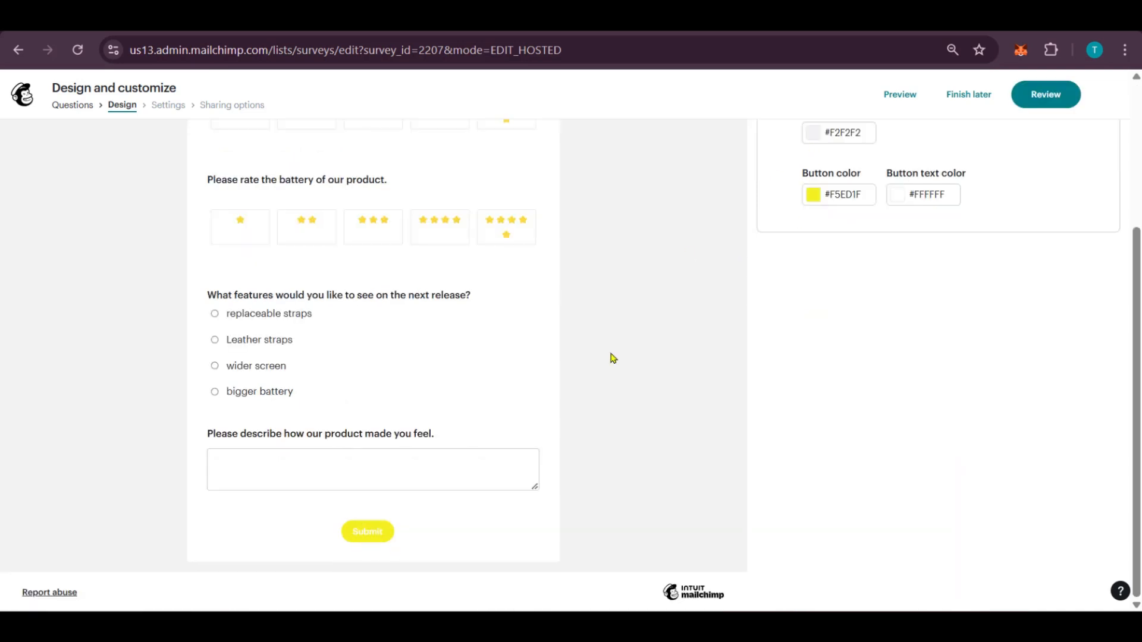
pyautogui.scroll(3, 595, 381)
pyautogui.scroll(-3, 543, 454)
pyautogui.scroll(4, 557, 450)
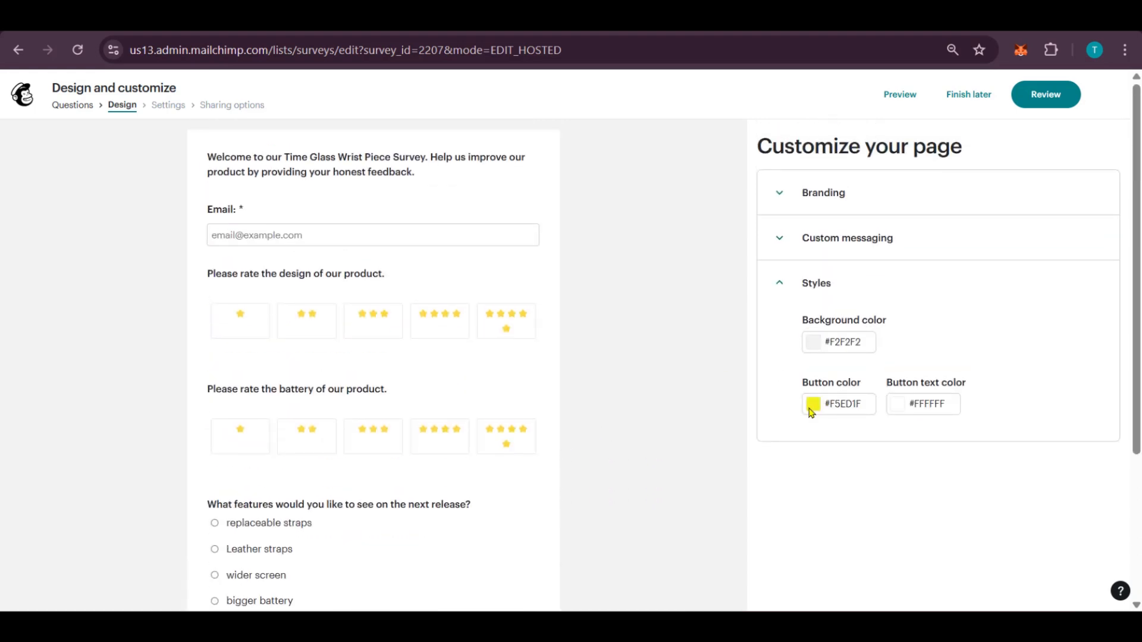
pyautogui.scroll(-4, 796, 410)
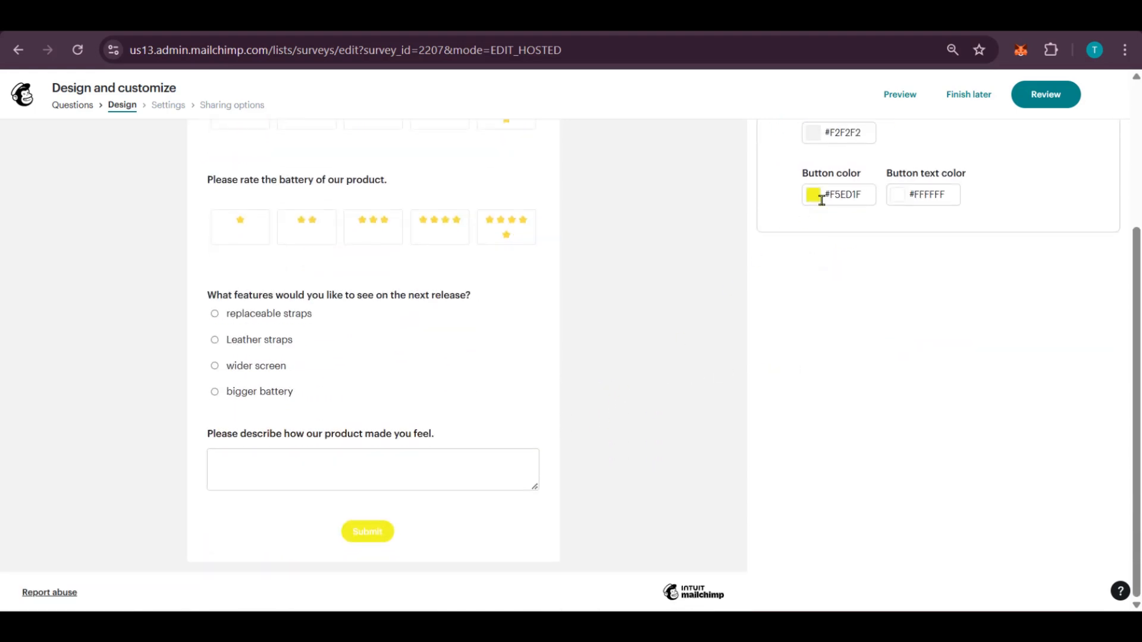
# Darken the survey's button color to the olive shade #918C0E
pyautogui.click(858, 189)
pyautogui.moveTo(951, 223); pyautogui.dragTo(955, 281)
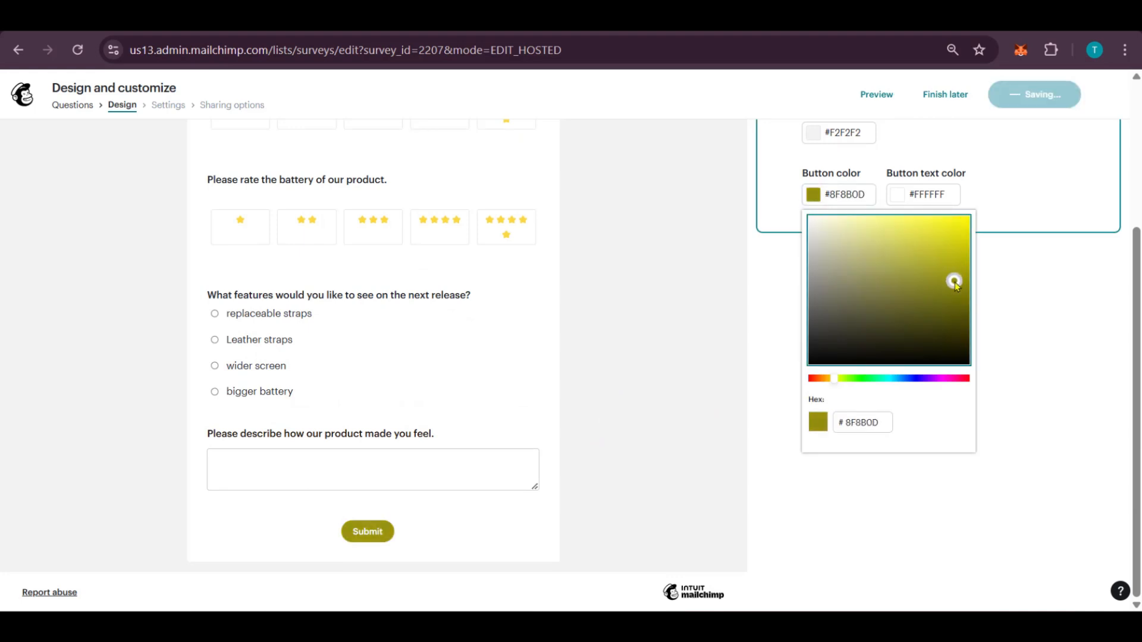
pyautogui.click(880, 540)
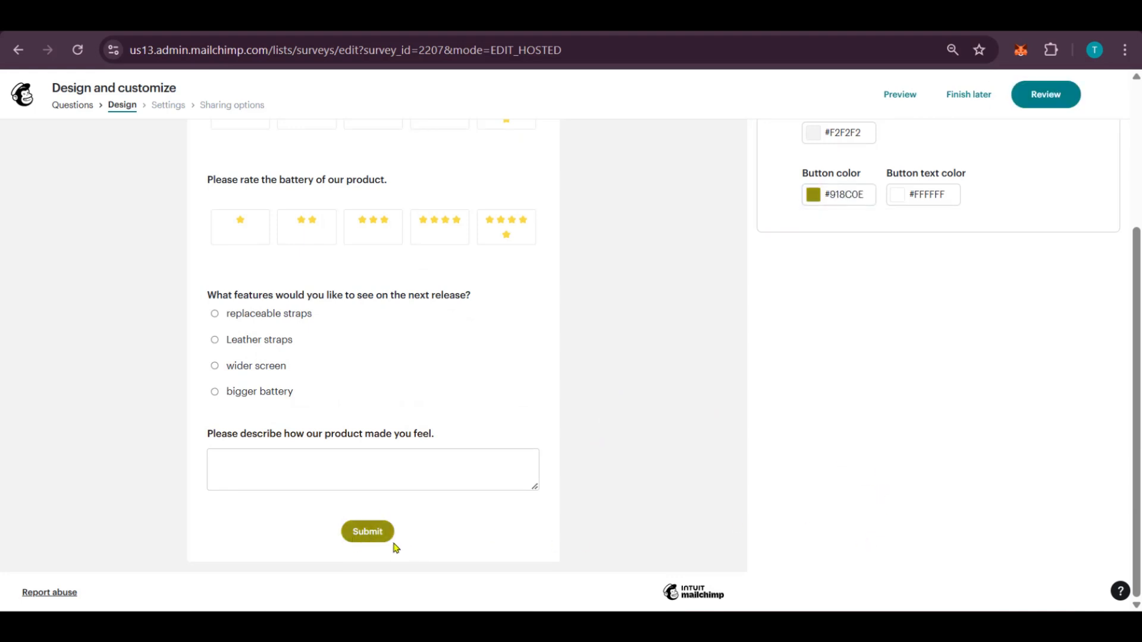
pyautogui.scroll(4, 726, 293)
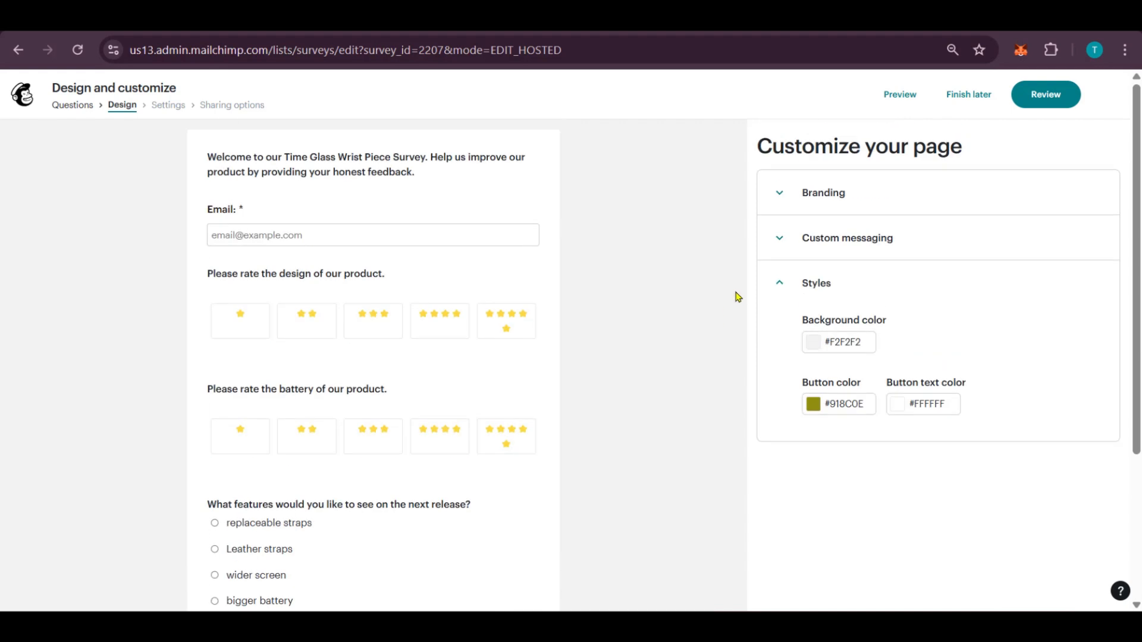
# Set the survey page's background color to the light pink #EDCACA
pyautogui.click(775, 291)
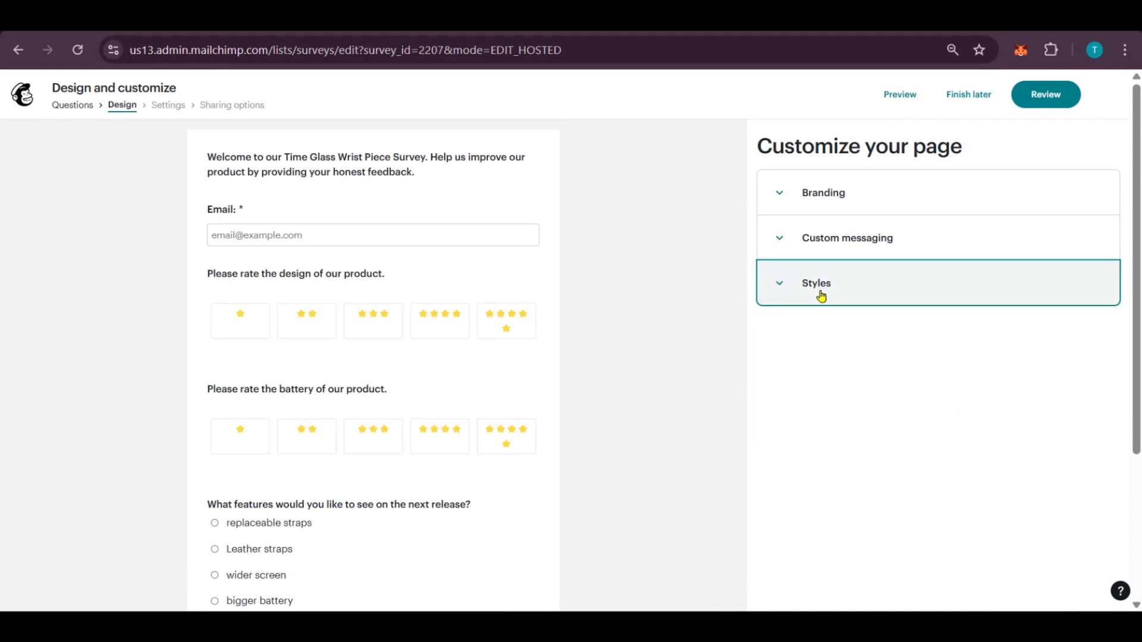
pyautogui.click(782, 291)
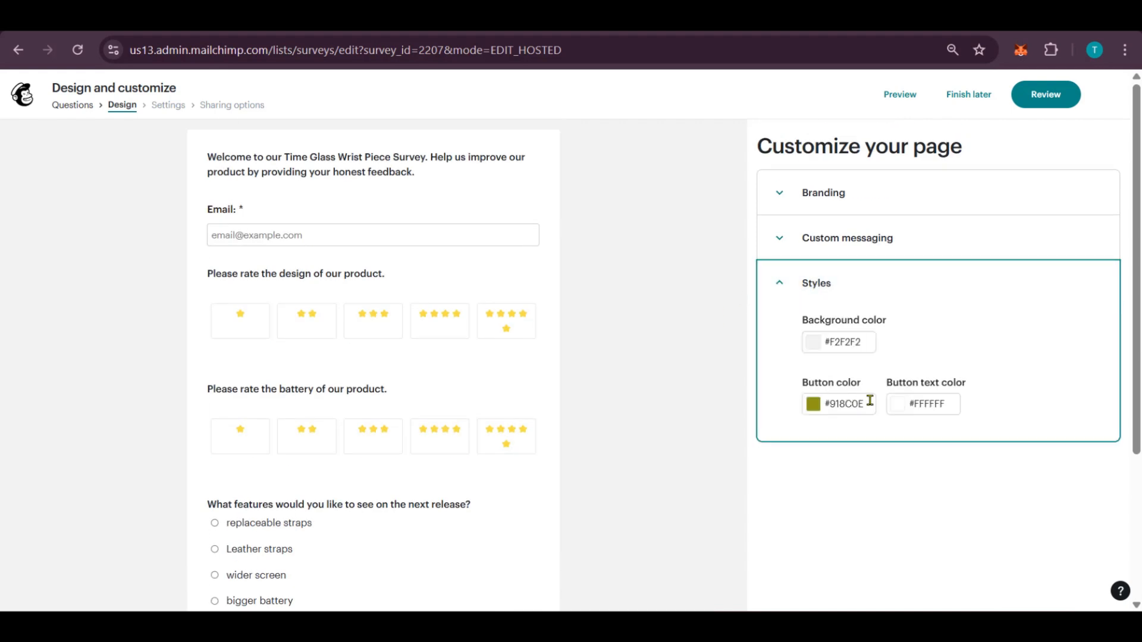
pyautogui.click(847, 343)
pyautogui.moveTo(808, 381); pyautogui.dragTo(835, 379)
pyautogui.click(621, 297)
pyautogui.scroll(-4, 621, 297)
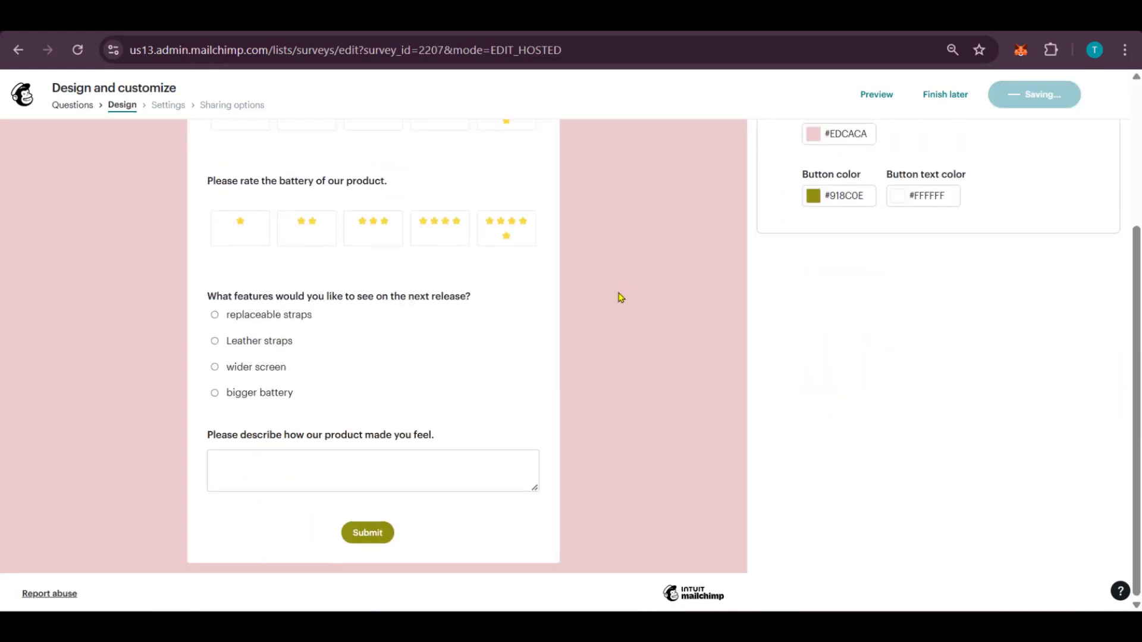
pyautogui.scroll(4, 621, 297)
pyautogui.click(800, 266)
# Set the survey's confirmation message to "Thank you for your valued opinion and time!"
pyautogui.click(782, 244)
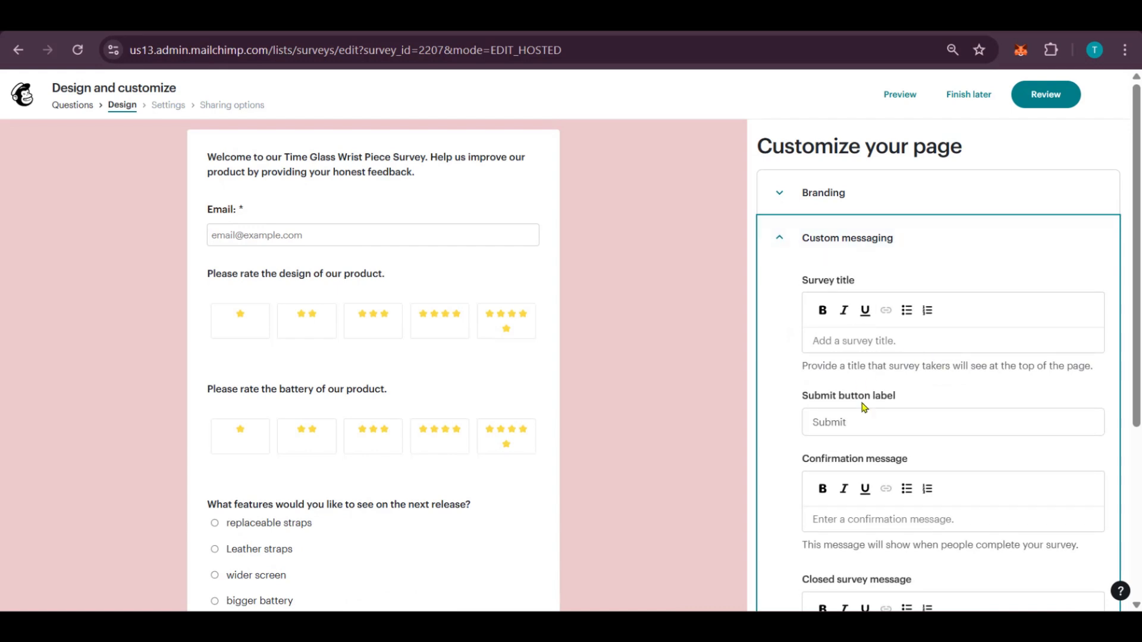
pyautogui.scroll(-3, 879, 415)
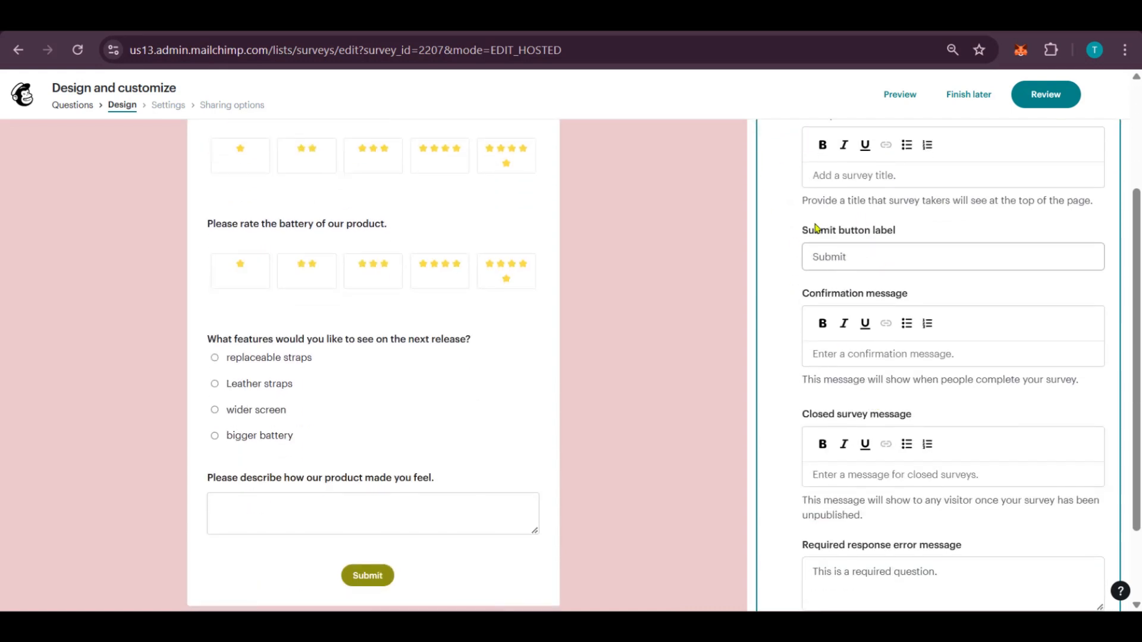
pyautogui.click(857, 257)
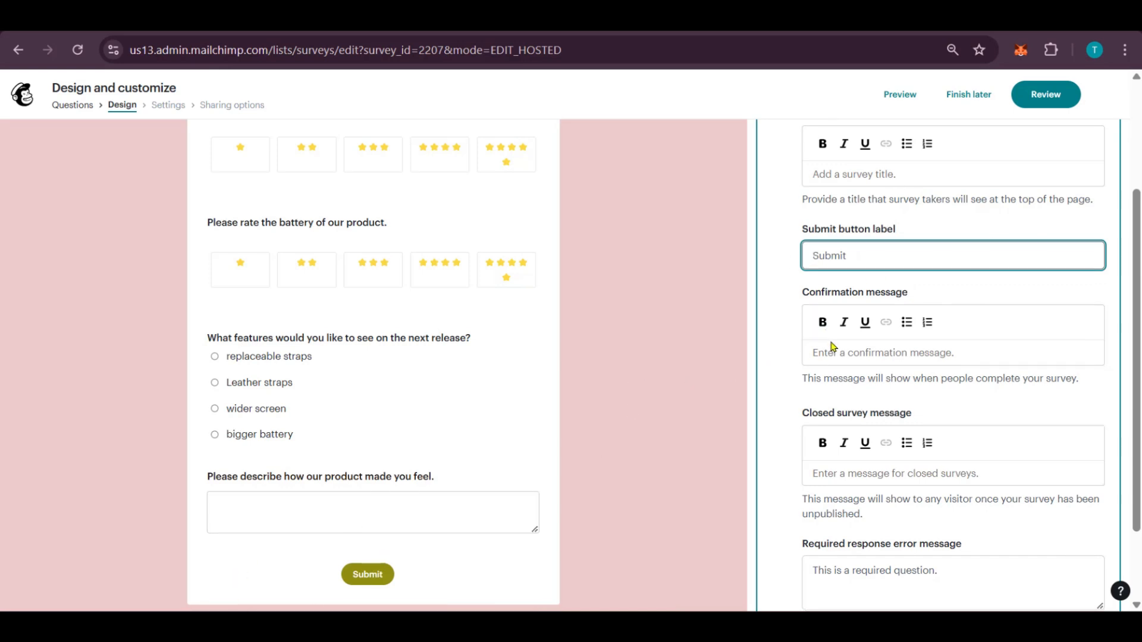
pyautogui.scroll(-2, 829, 268)
pyautogui.click(877, 266)
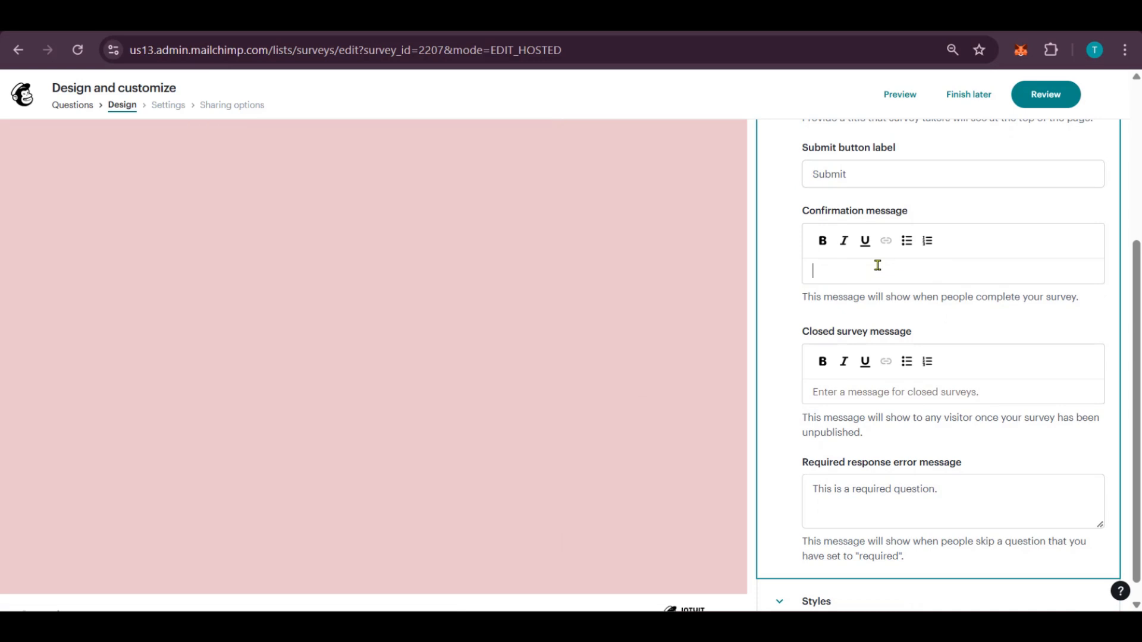
pyautogui.write('Thank you for your valued opinion and time')
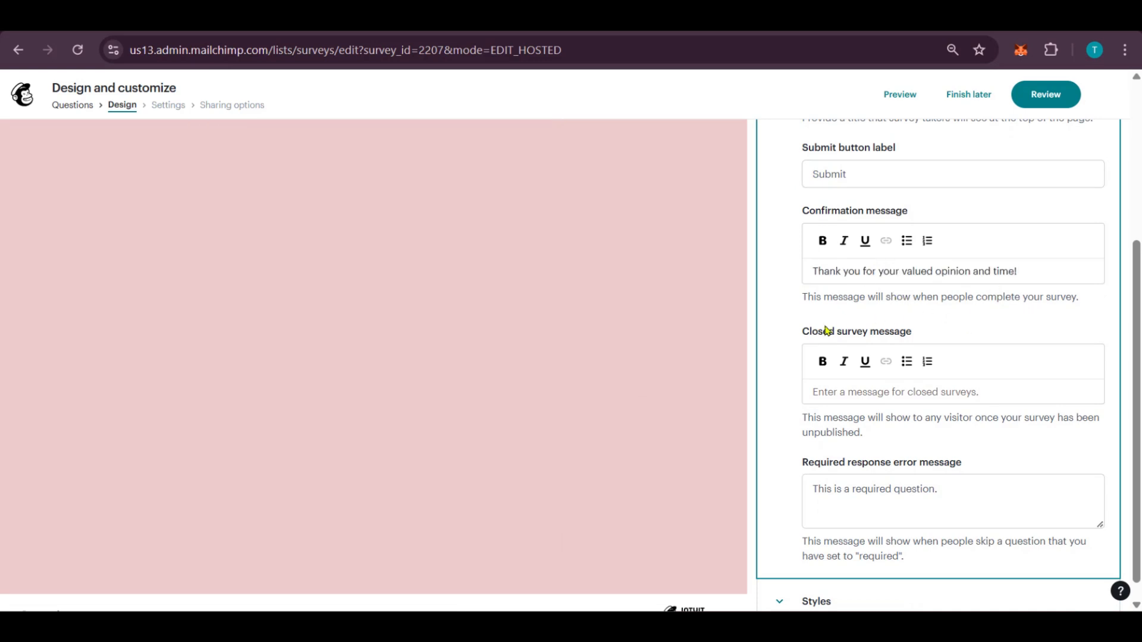
pyautogui.scroll(4, 471, 352)
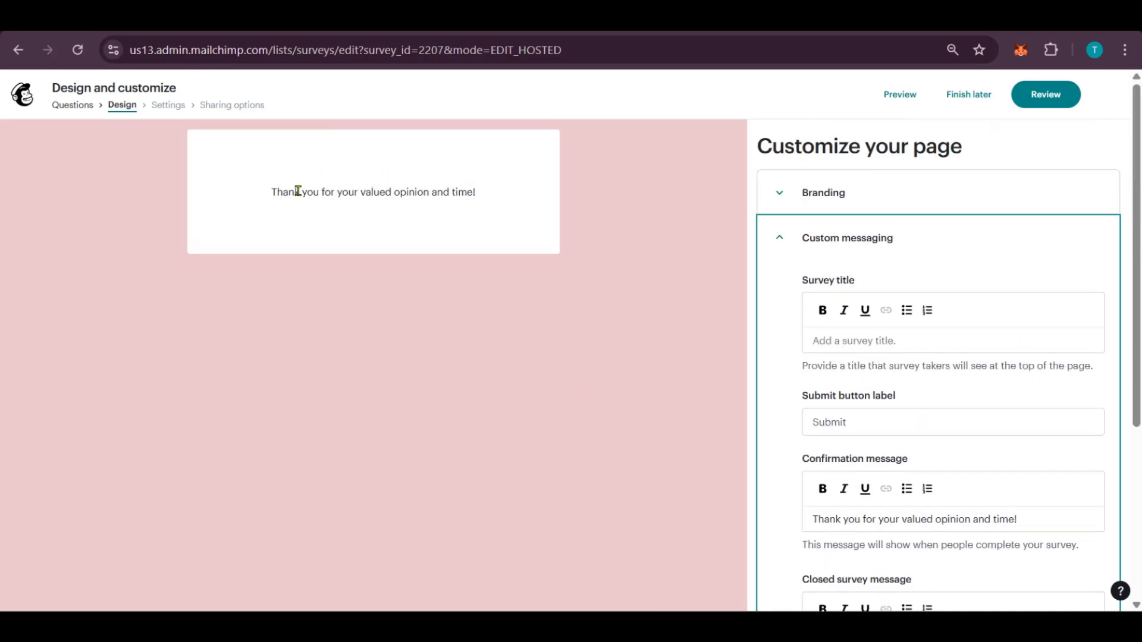
# Set the closed survey message to "Oops!! too late. See you in the next survey."
pyautogui.scroll(-5, 851, 265)
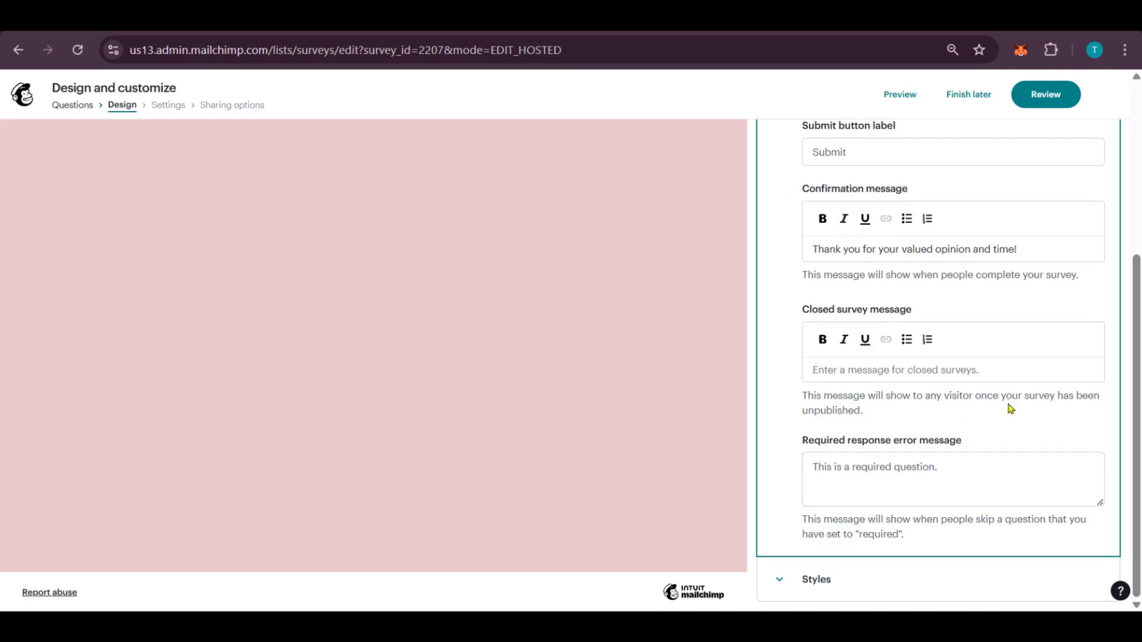
pyautogui.click(823, 369)
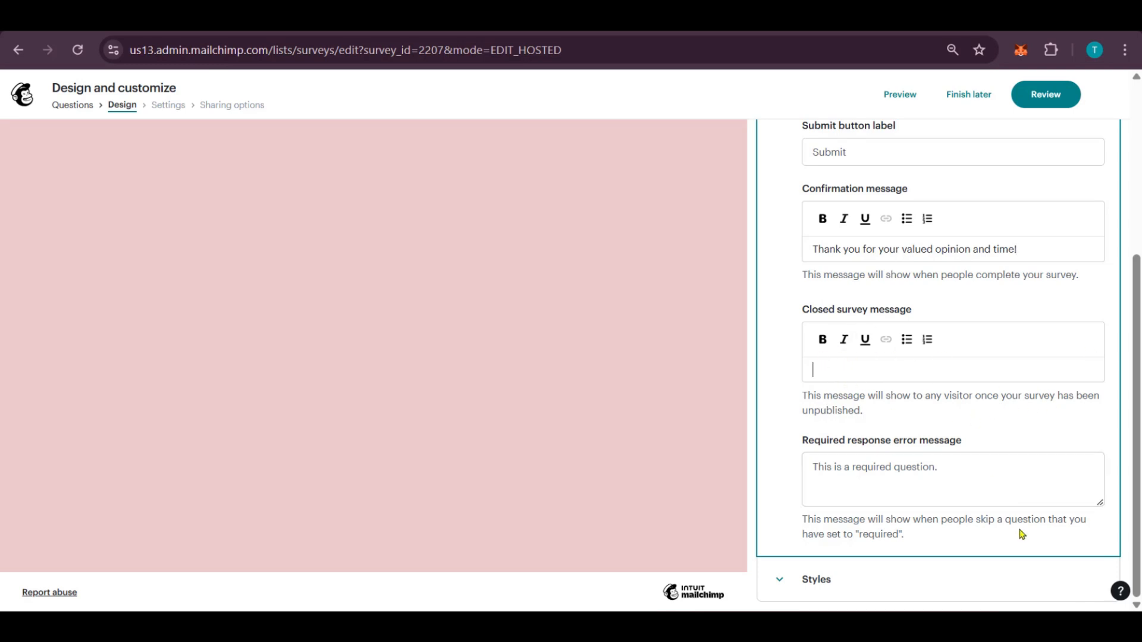
pyautogui.write('Oops!! too late. See you in the next survey.')
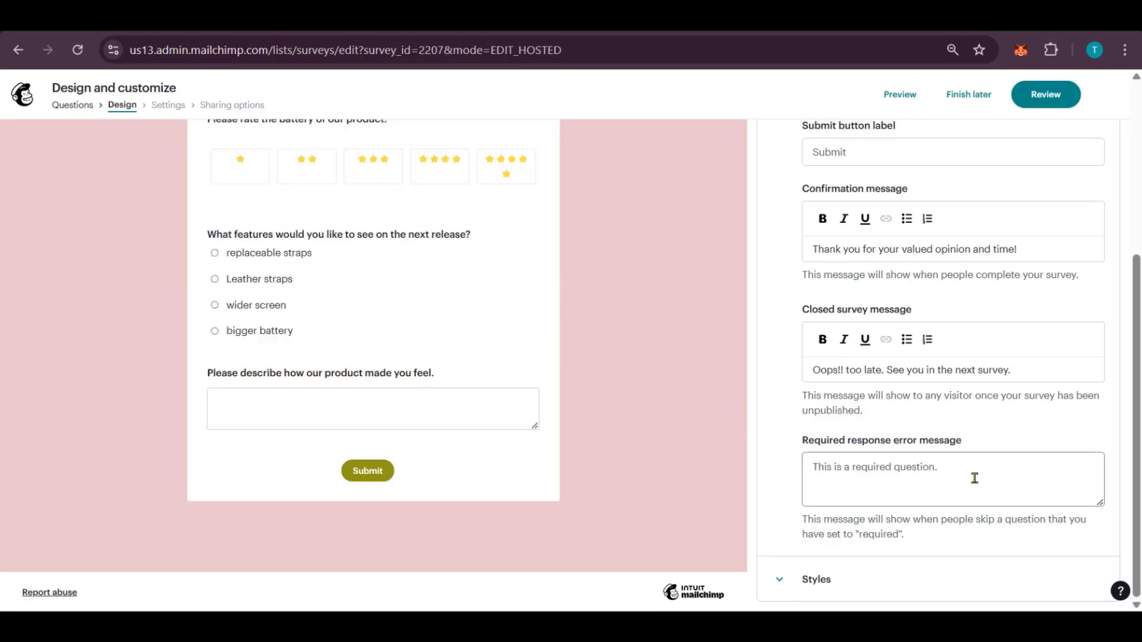
pyautogui.scroll(5, 615, 421)
pyautogui.scroll(-5, 585, 384)
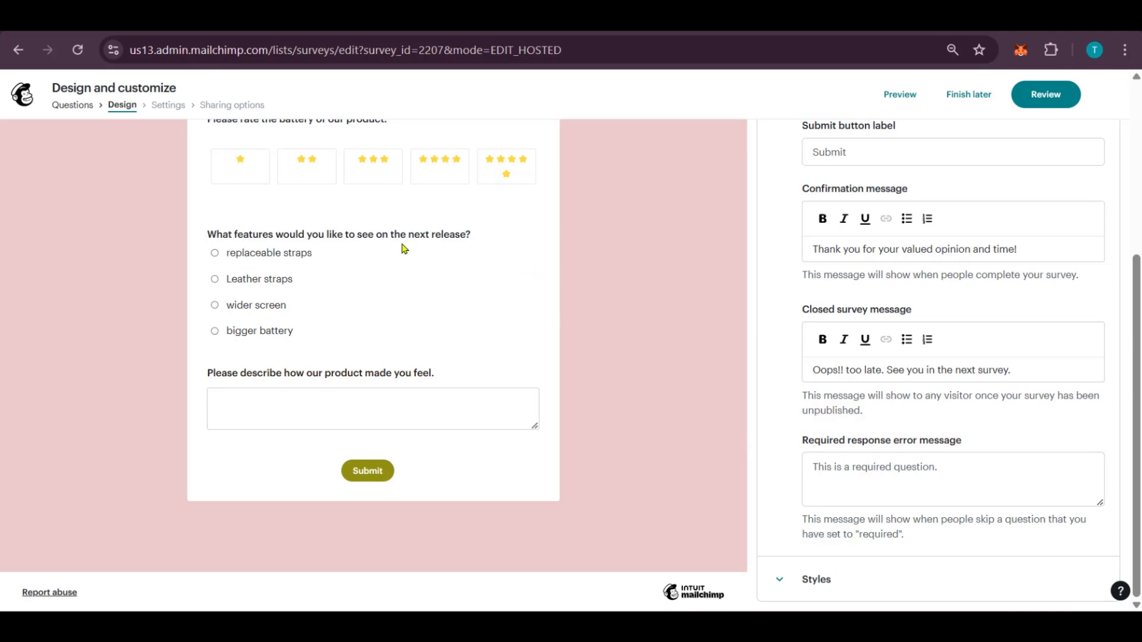
pyautogui.click(848, 477)
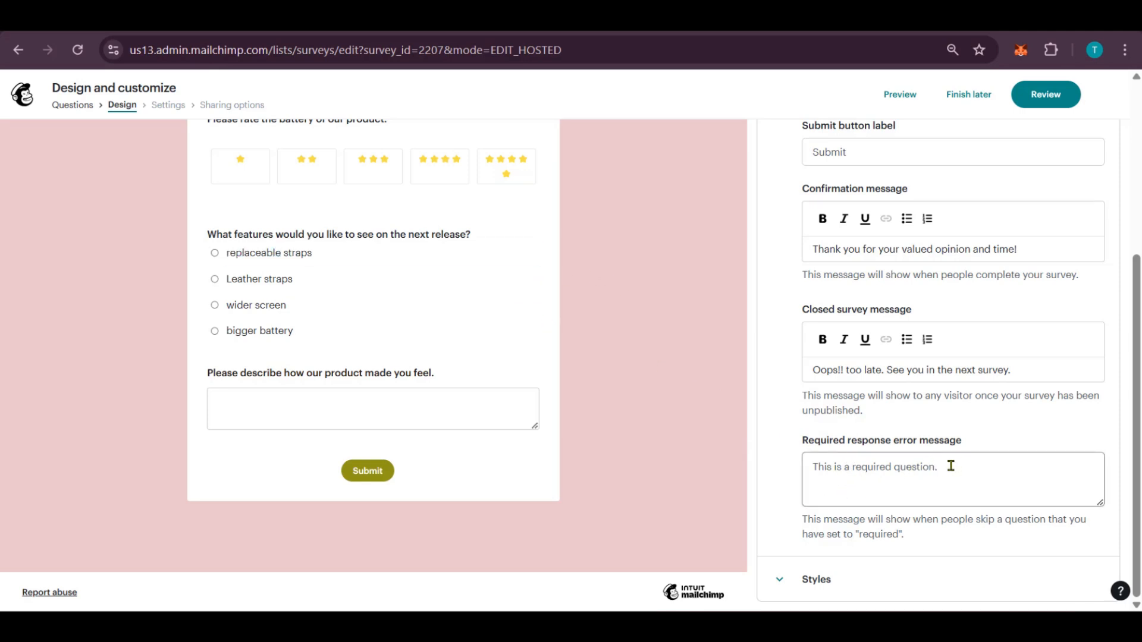
pyautogui.scroll(5, 899, 301)
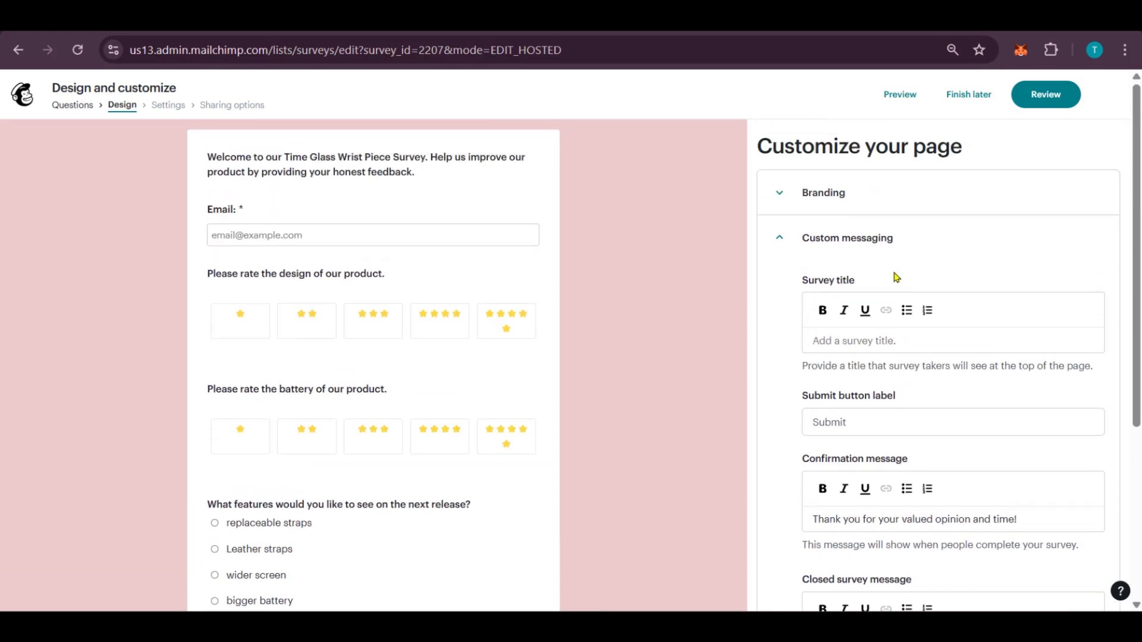
# Add the smartwatch photo pexels-tdcat-437038.jpg as the survey's branding image
pyautogui.click(785, 238)
pyautogui.click(782, 194)
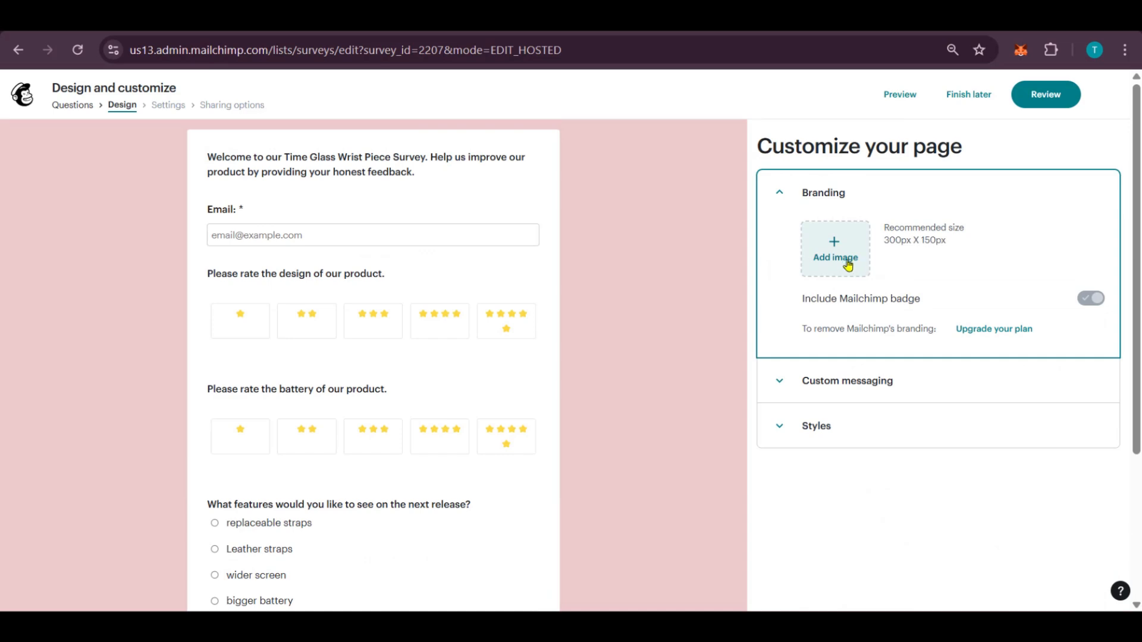
pyautogui.click(833, 252)
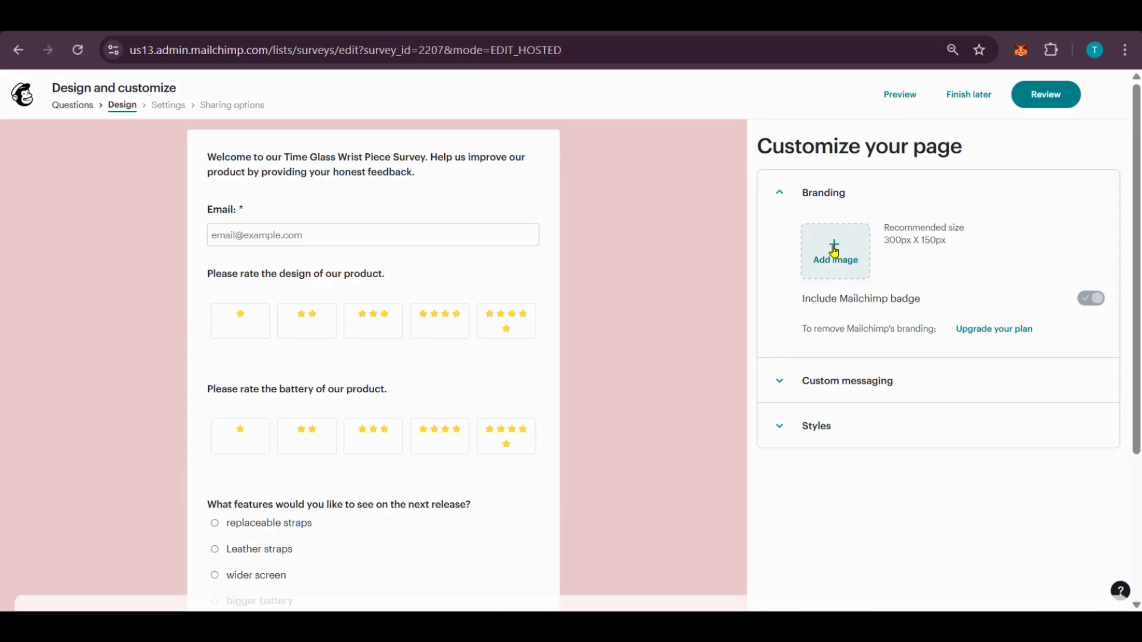
pyautogui.click(1099, 185)
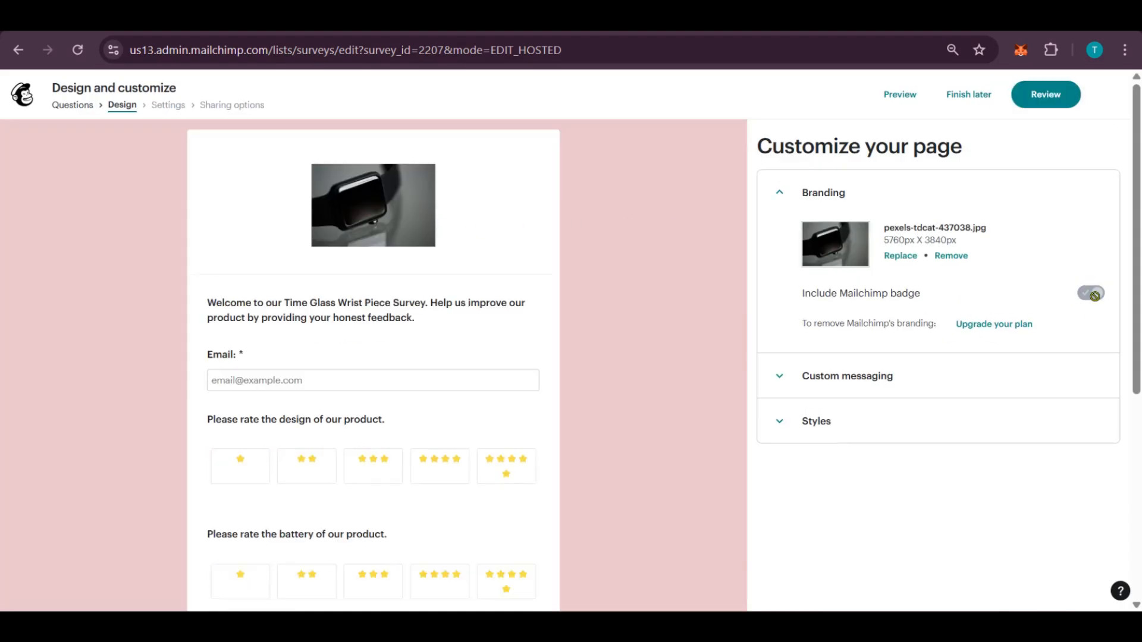
# Turn on the daily summary in the survey's settings and continue to the sharing options
pyautogui.click(1040, 102)
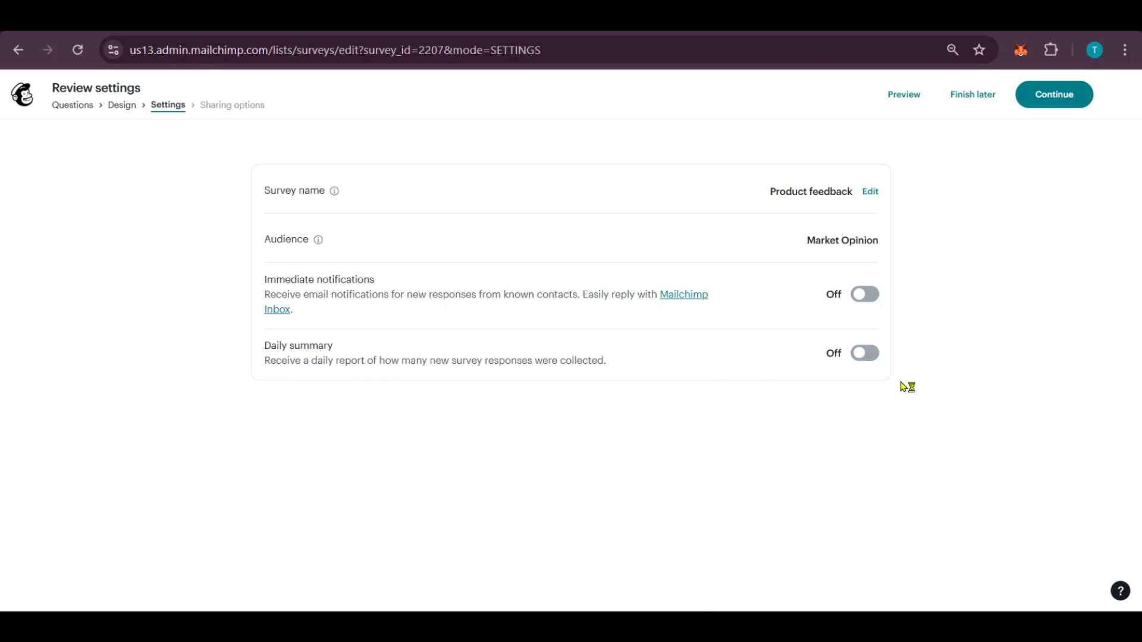
pyautogui.click(866, 353)
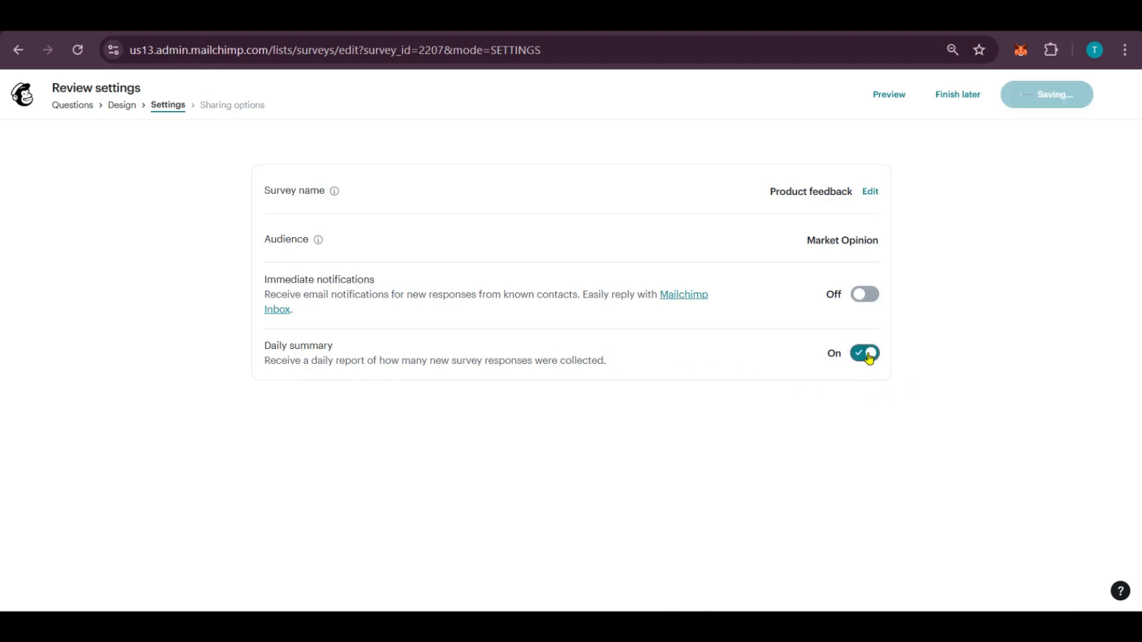
pyautogui.click(1055, 97)
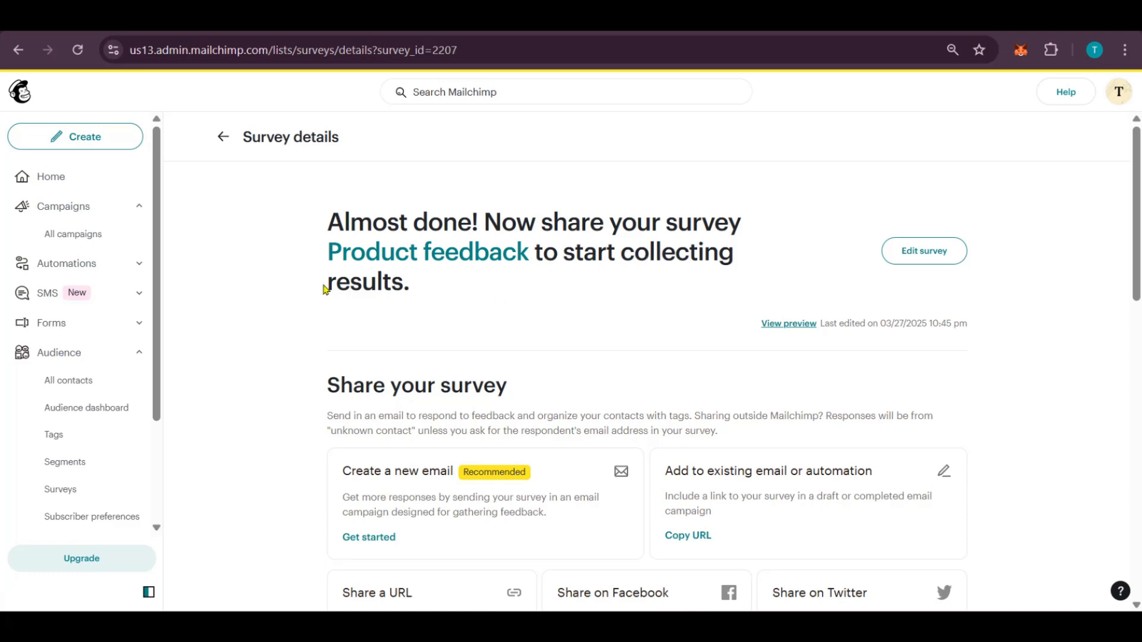
pyautogui.scroll(-4, 333, 279)
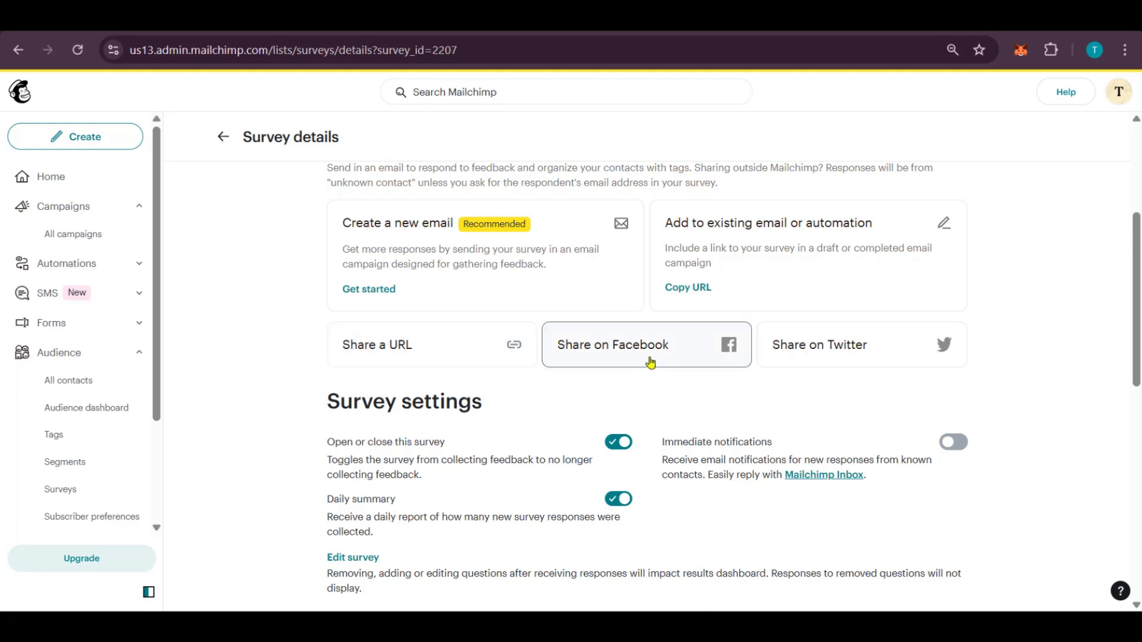
pyautogui.scroll(-2, 831, 354)
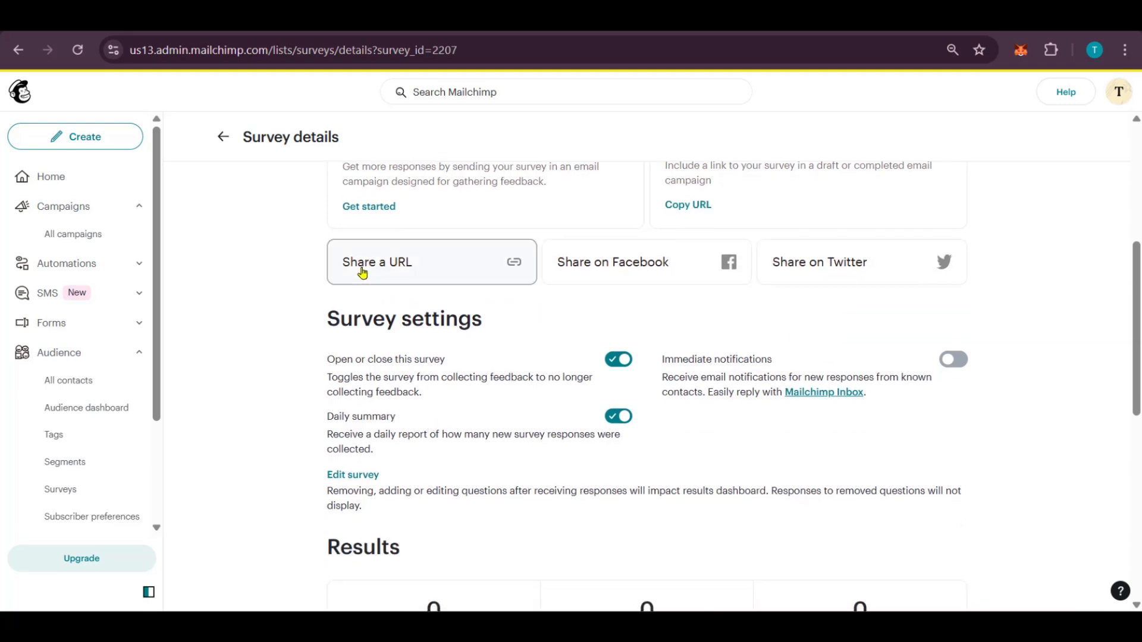
# Reveal the survey's shareable URL and copy it to the clipboard
pyautogui.click(362, 272)
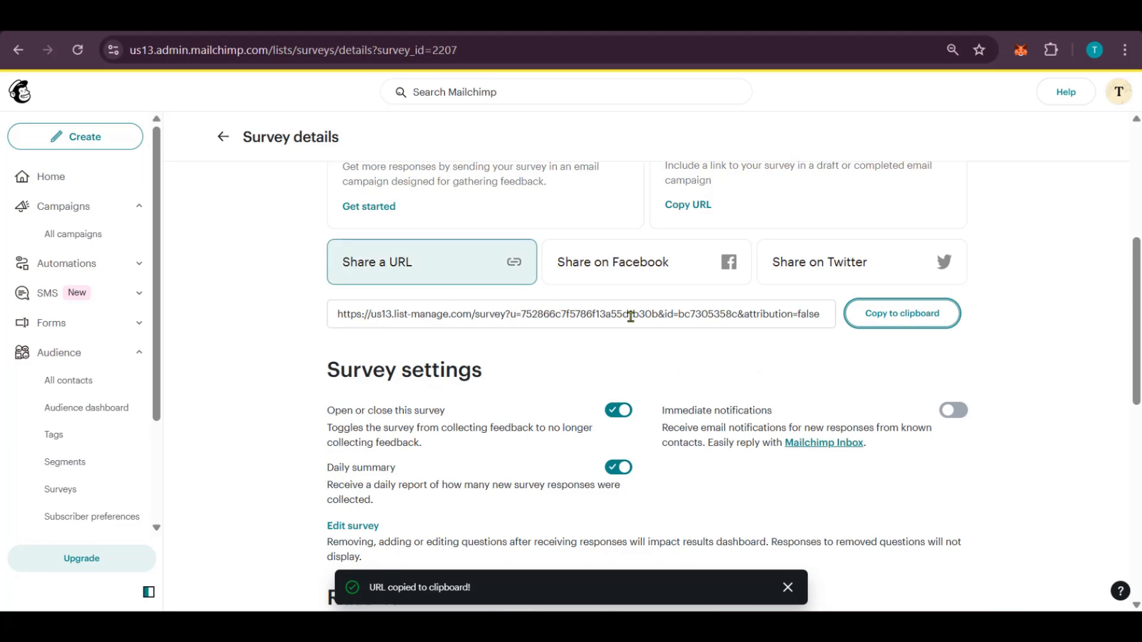
pyautogui.click(892, 319)
# Examine the survey's results section, including contact types and responses per question, and return to the sharing options
pyautogui.scroll(-4, 797, 402)
pyautogui.scroll(4, 800, 405)
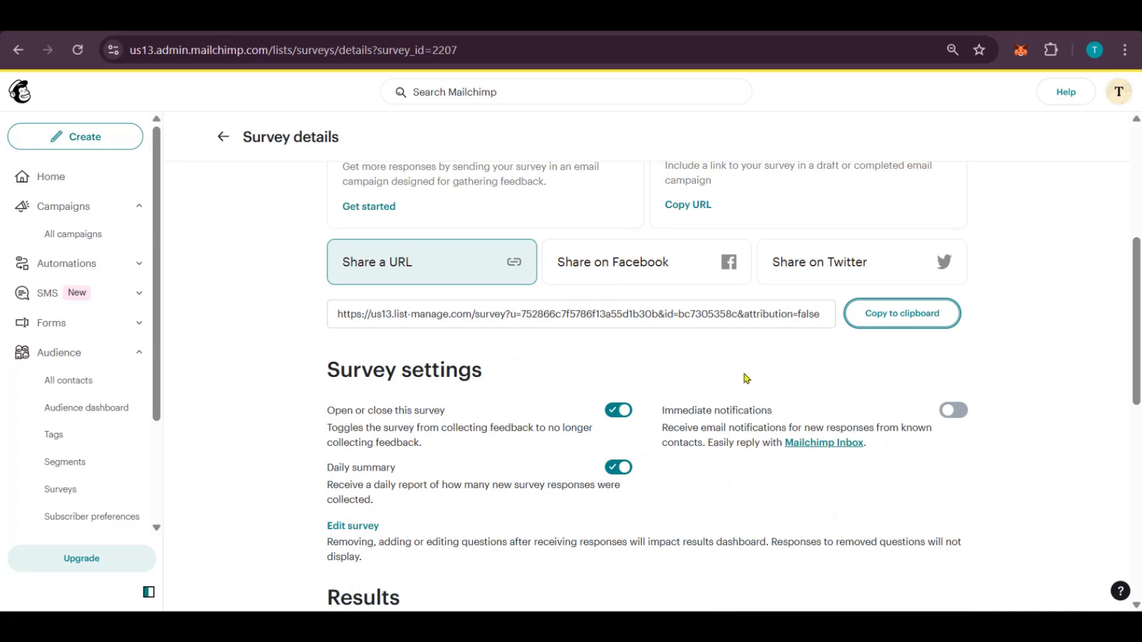
pyautogui.scroll(-5, 522, 357)
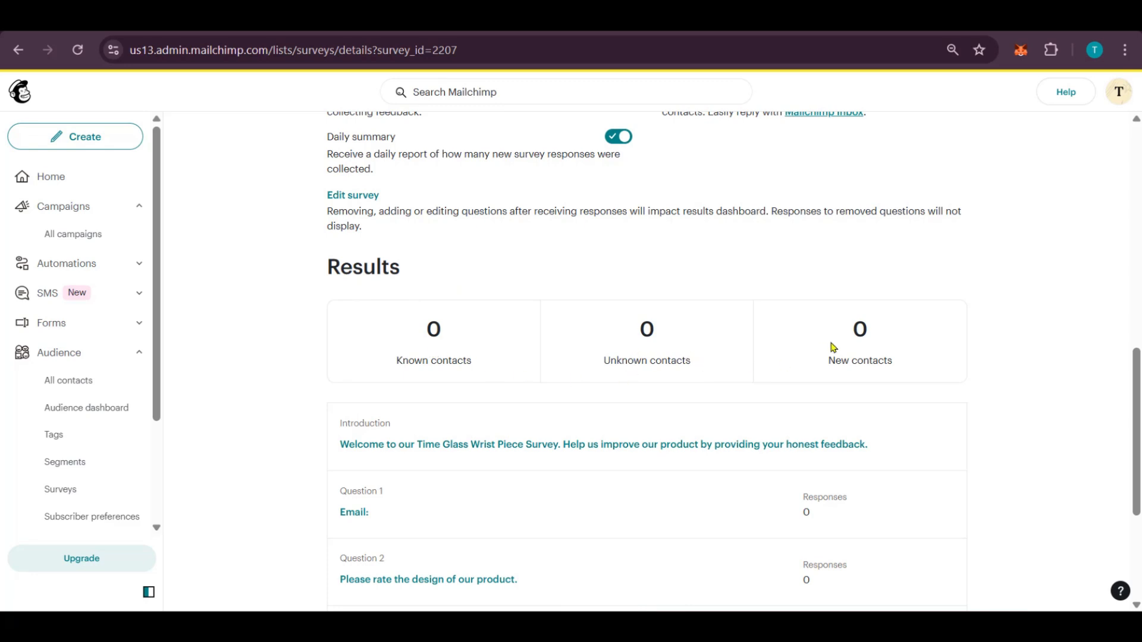
pyautogui.scroll(-3, 793, 425)
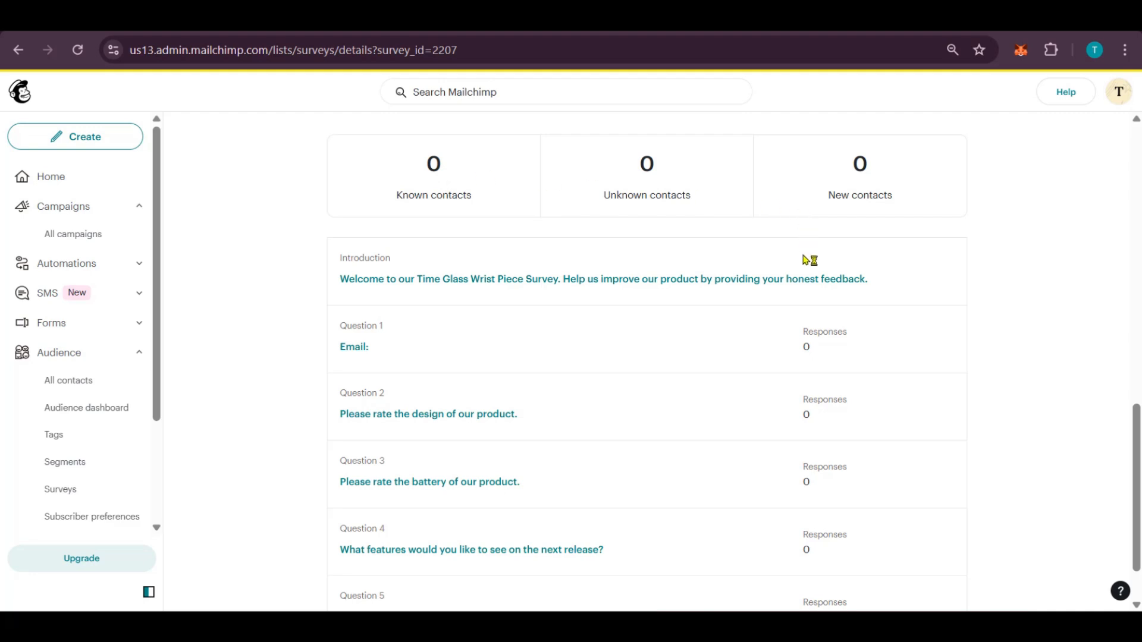
pyautogui.scroll(-2, 839, 345)
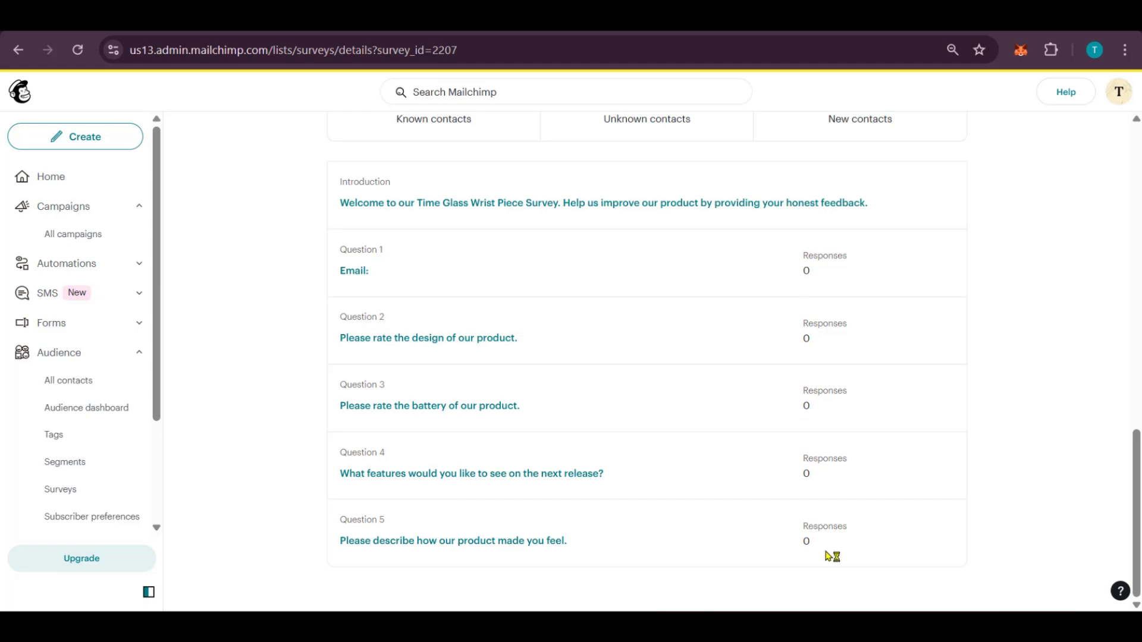
pyautogui.scroll(15, 762, 301)
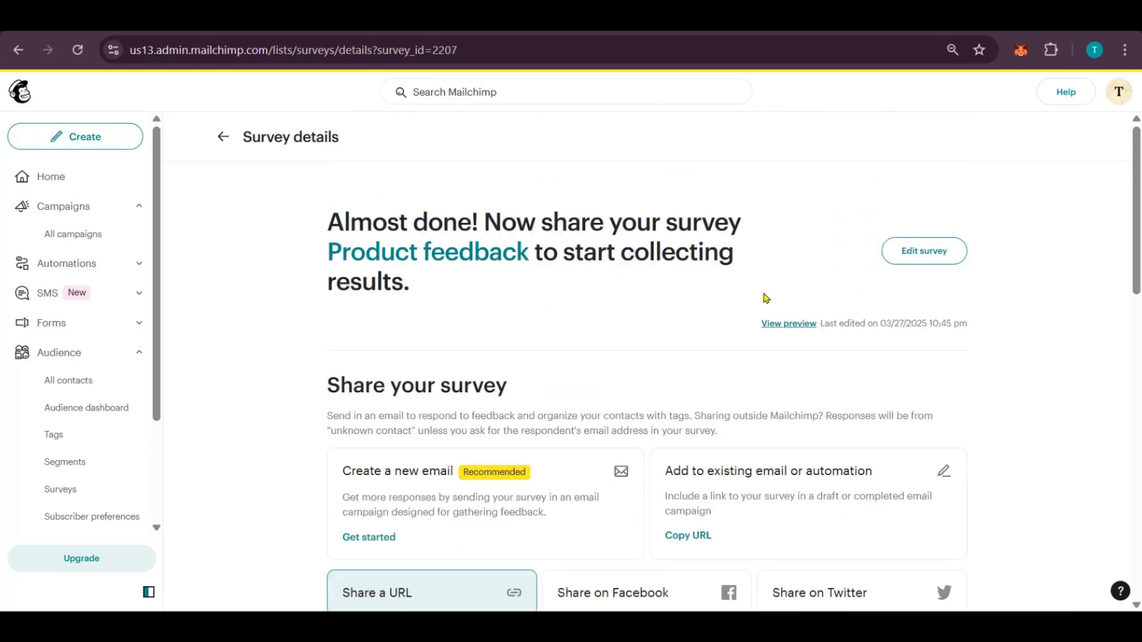
pyautogui.scroll(-3, 620, 324)
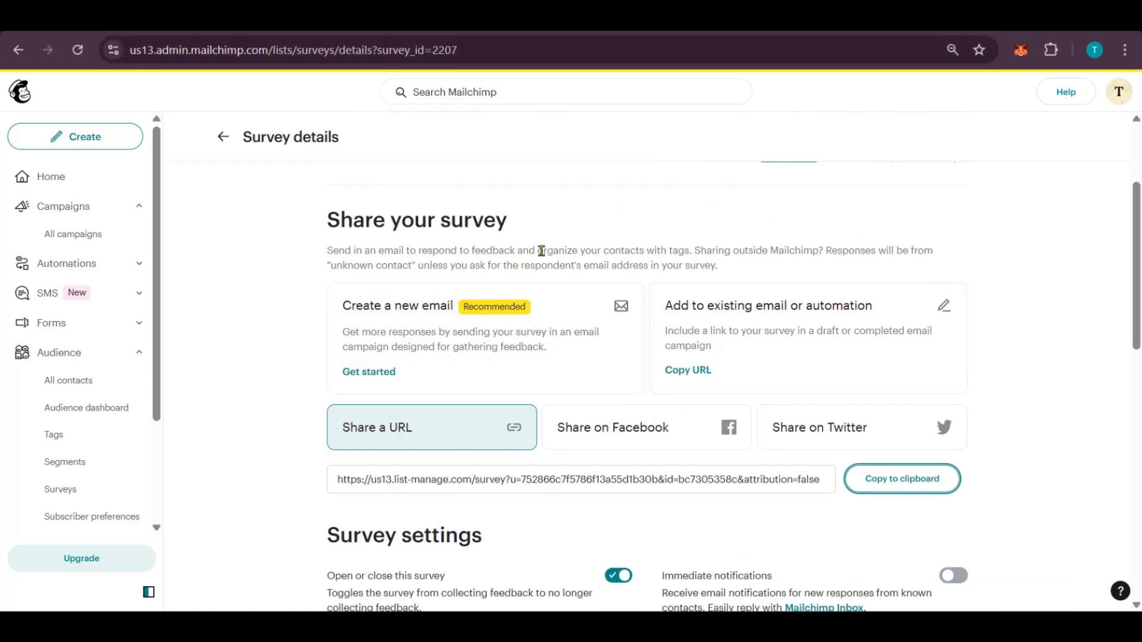